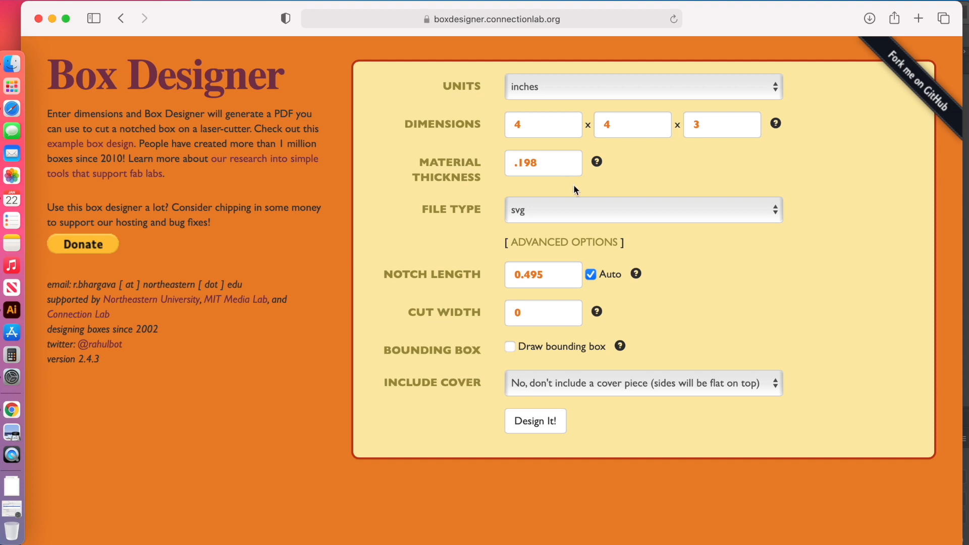
# Generate the 4 x 4 x 3 in box design as an svg with a cut width of 0 and no cover piece.
pyautogui.click(582, 216)
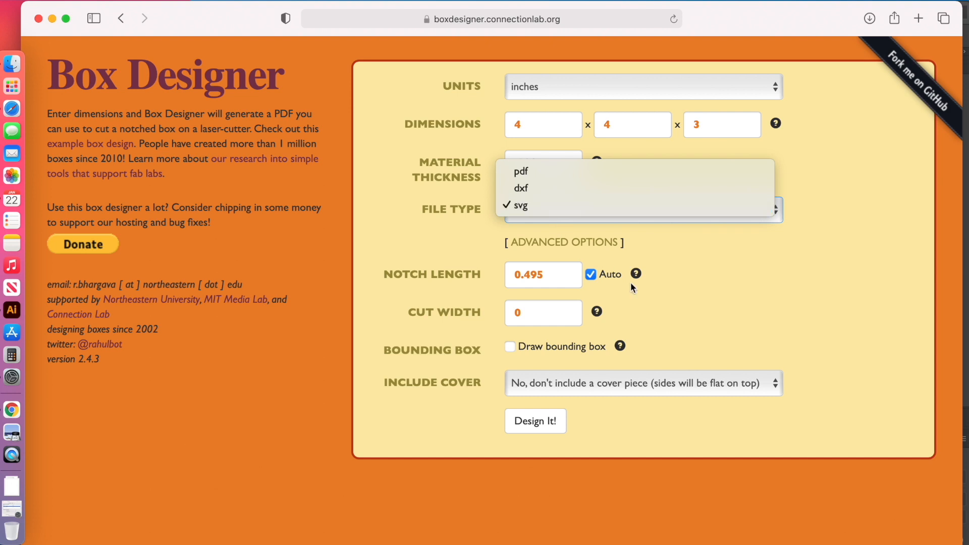
pyautogui.click(670, 275)
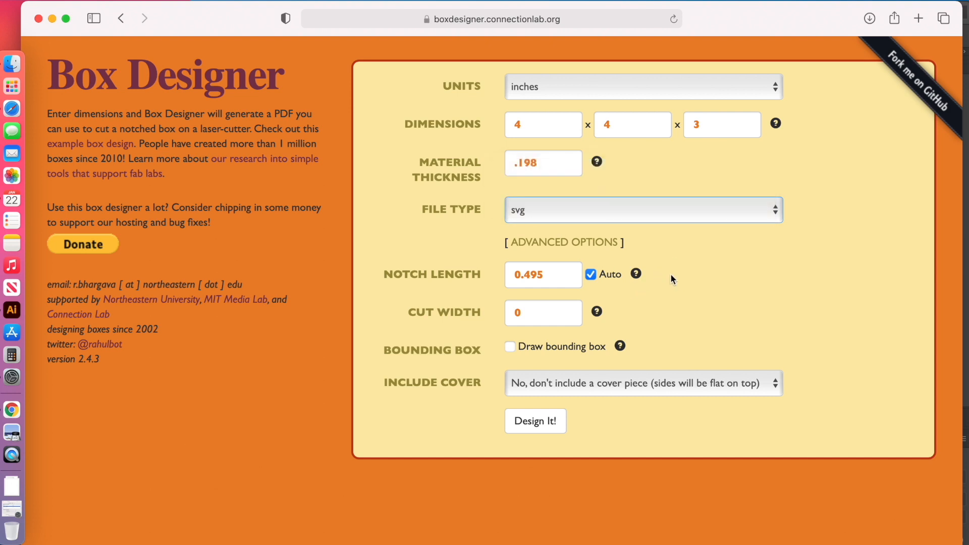
pyautogui.click(540, 314)
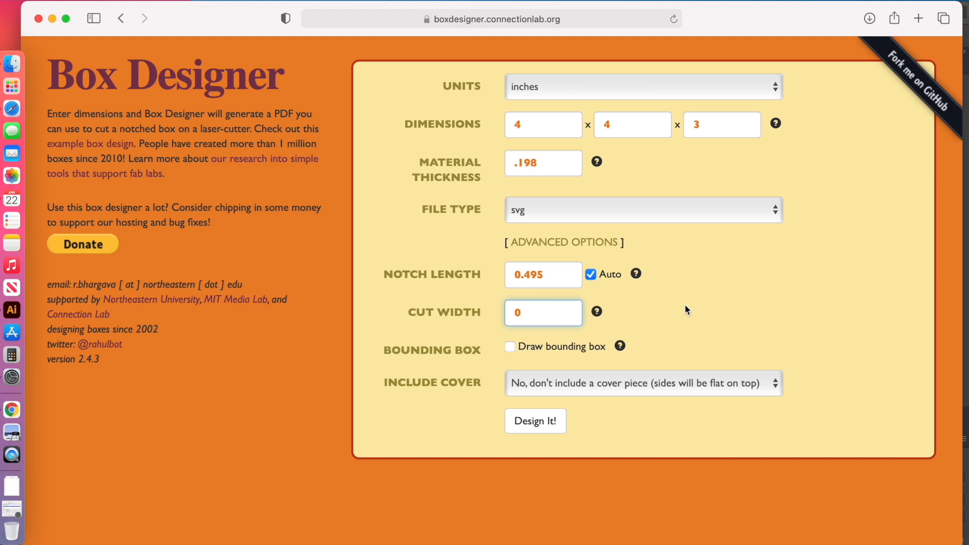
pyautogui.click(729, 387)
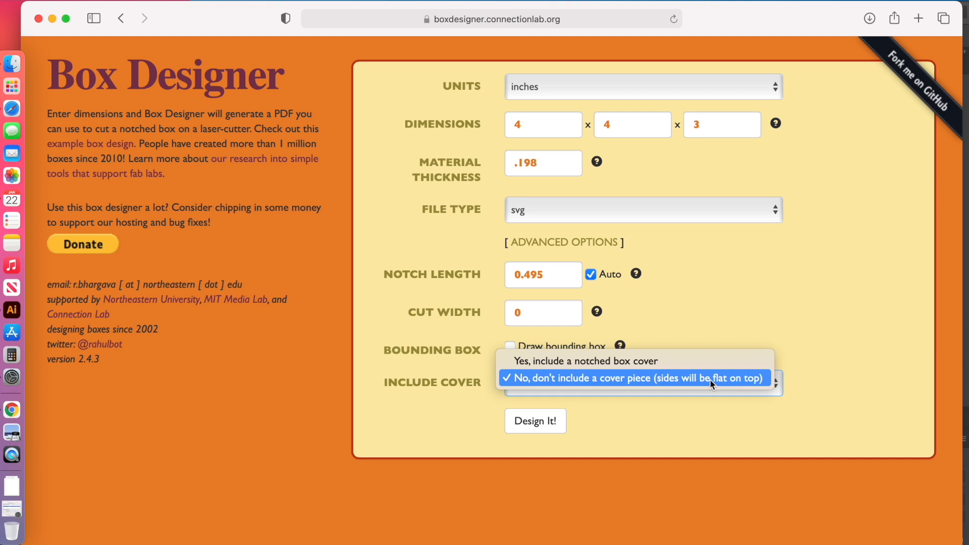
pyautogui.click(709, 380)
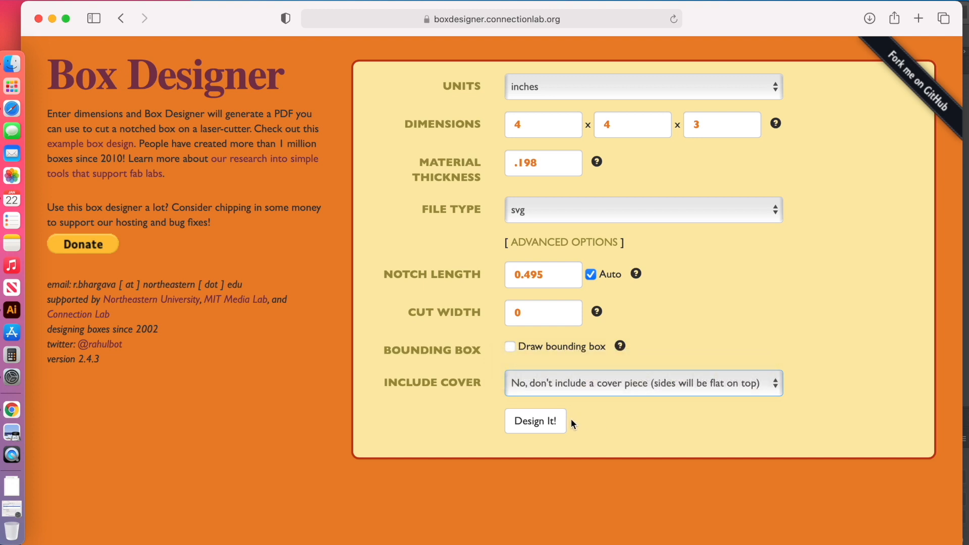
pyautogui.click(550, 426)
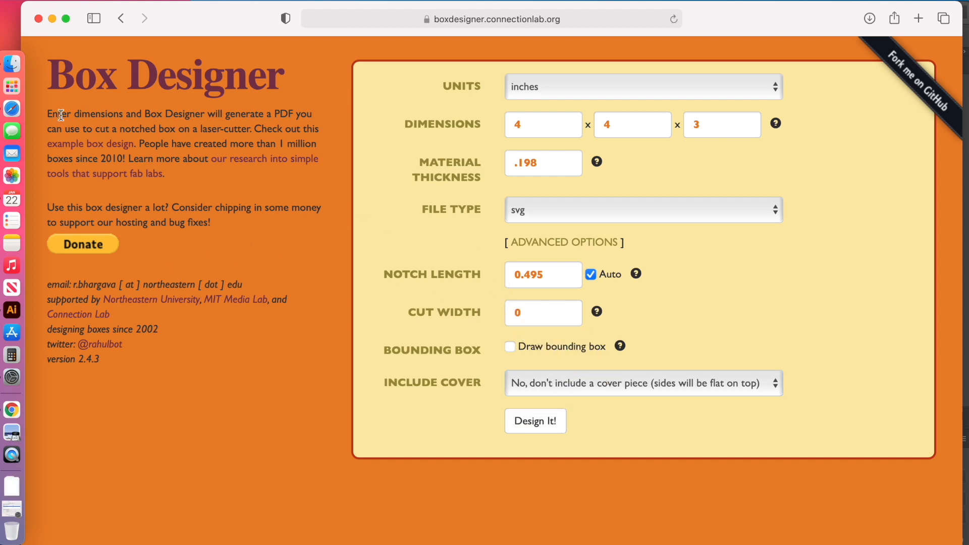
# Switch to Illustrator and open the newly downloaded box SVG from the Downloads folder.
pyautogui.click(52, 18)
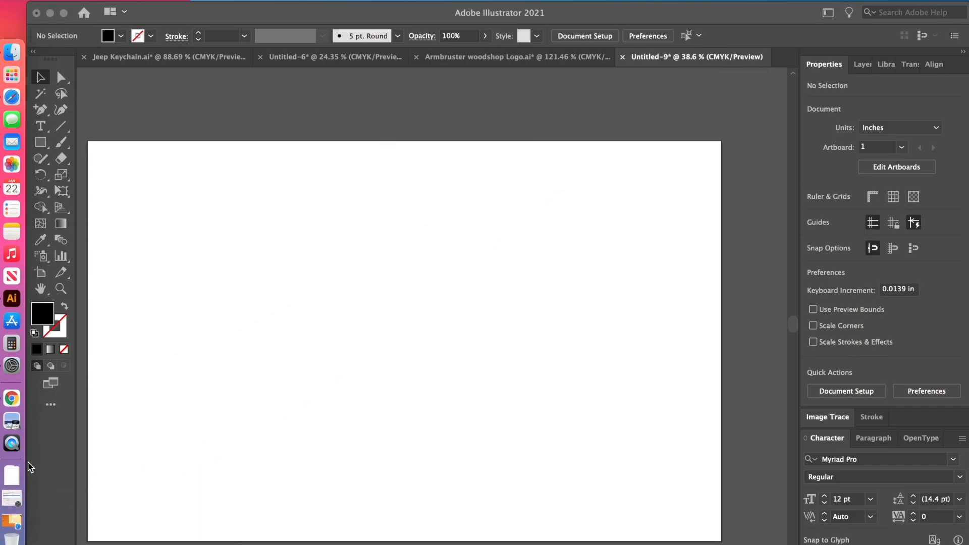
pyautogui.click(11, 478)
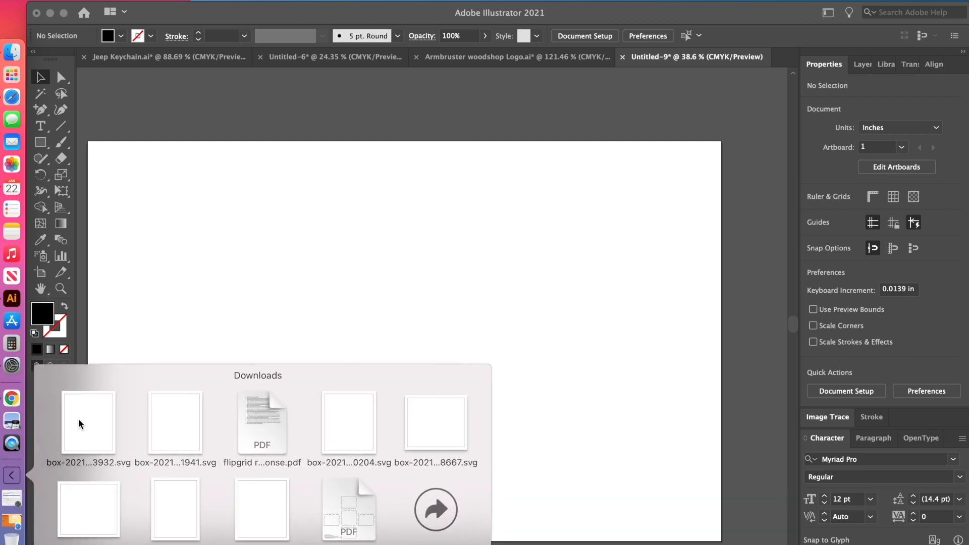
pyautogui.moveTo(77, 423); pyautogui.dragTo(230, 270)
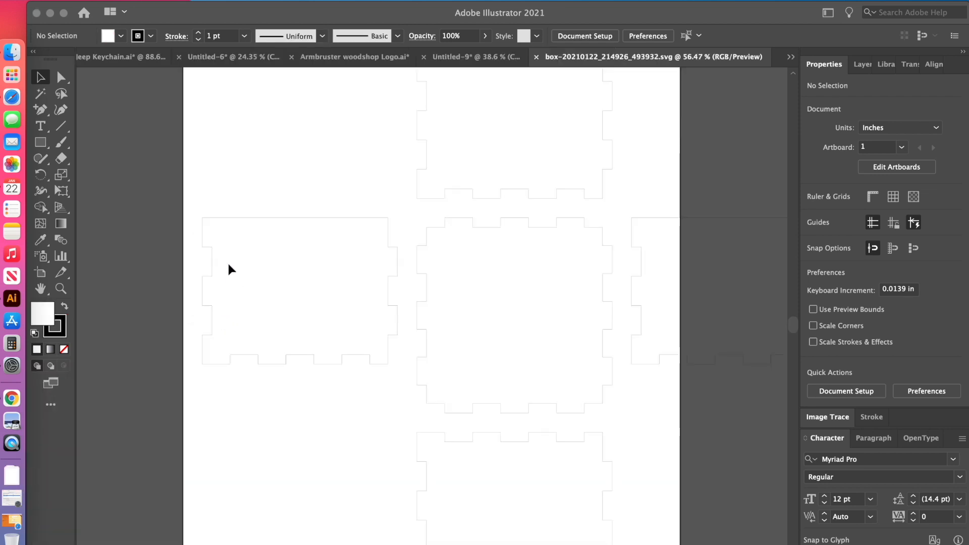
# Copy all the box outlines from the SVG document and paste them into the Untitled-9 document.
pyautogui.click(338, 235)
pyautogui.press('super+a')
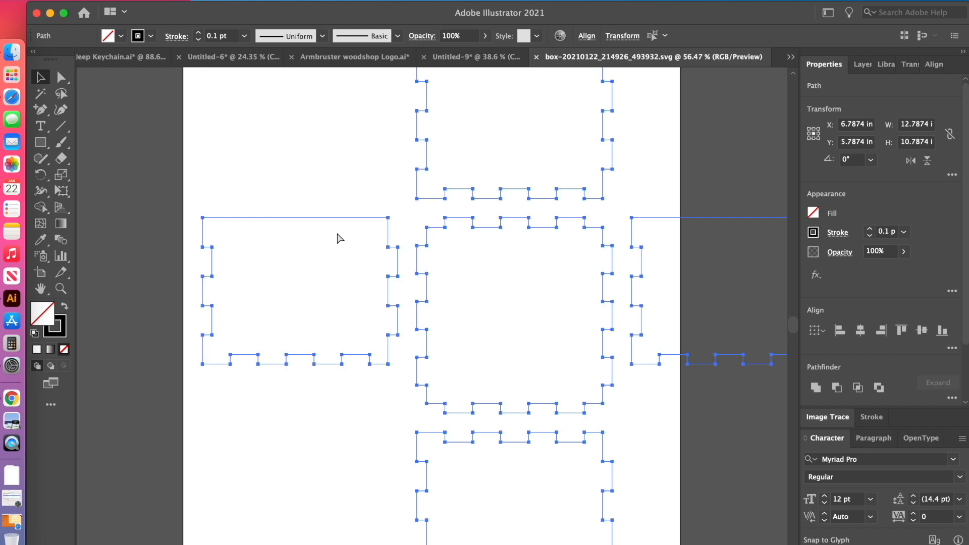
pyautogui.click(338, 238)
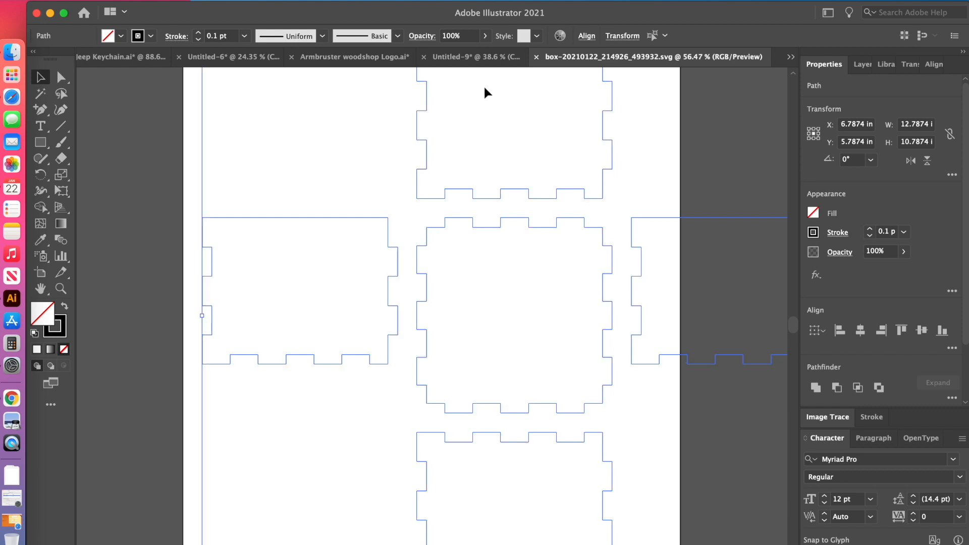
pyautogui.click(472, 59)
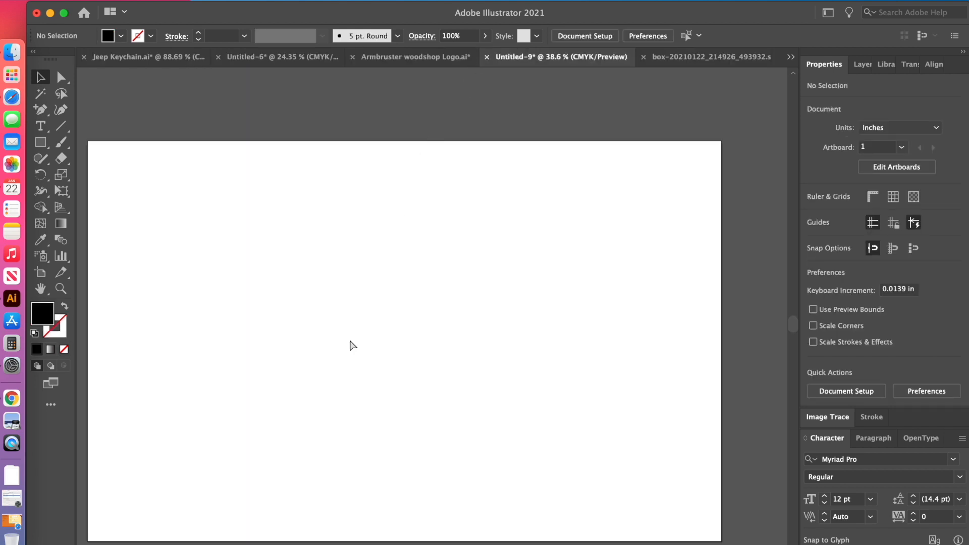
pyautogui.press('super+v')
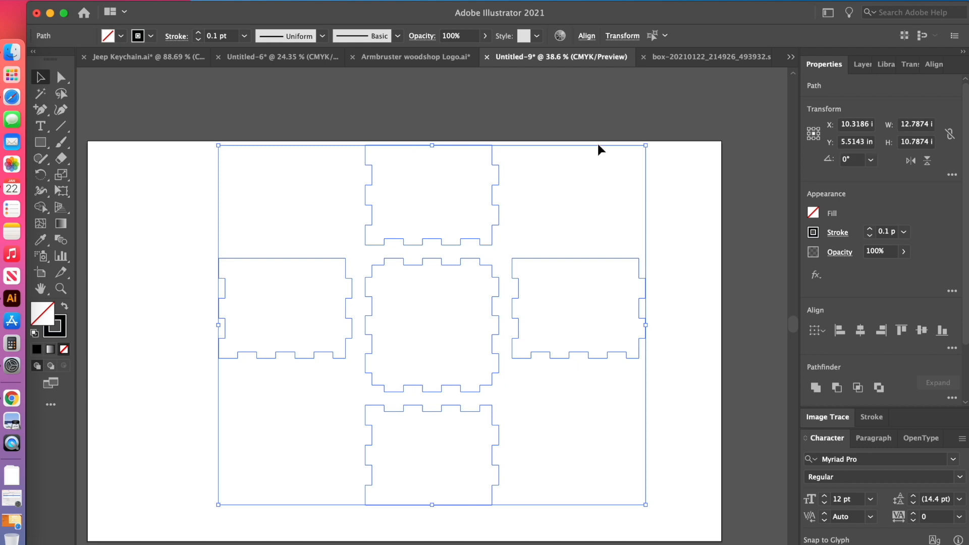
# Stack three of the 4 x 3 in side pieces in a column along the artboard's left edge.
pyautogui.click(580, 125)
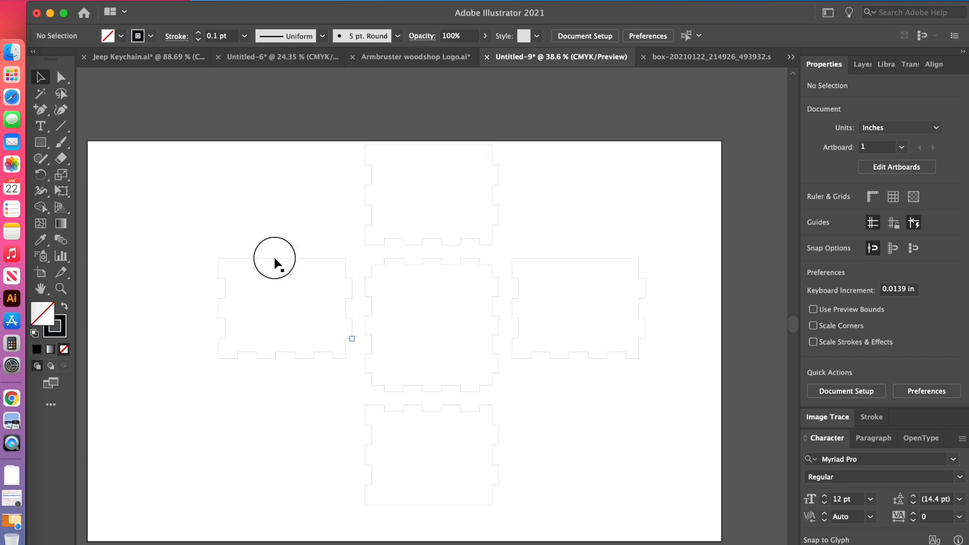
pyautogui.moveTo(275, 262); pyautogui.dragTo(152, 152)
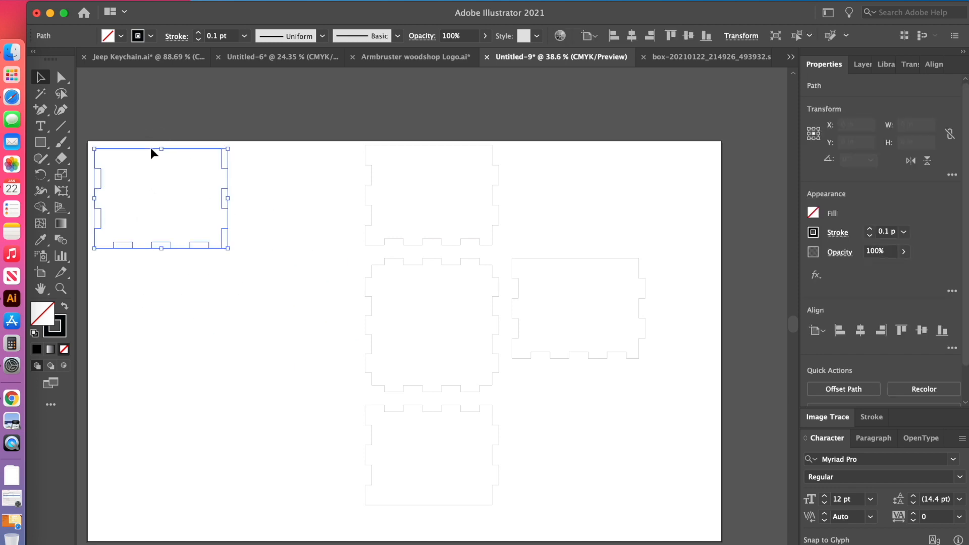
pyautogui.click(401, 146)
pyautogui.moveTo(407, 152); pyautogui.dragTo(137, 265)
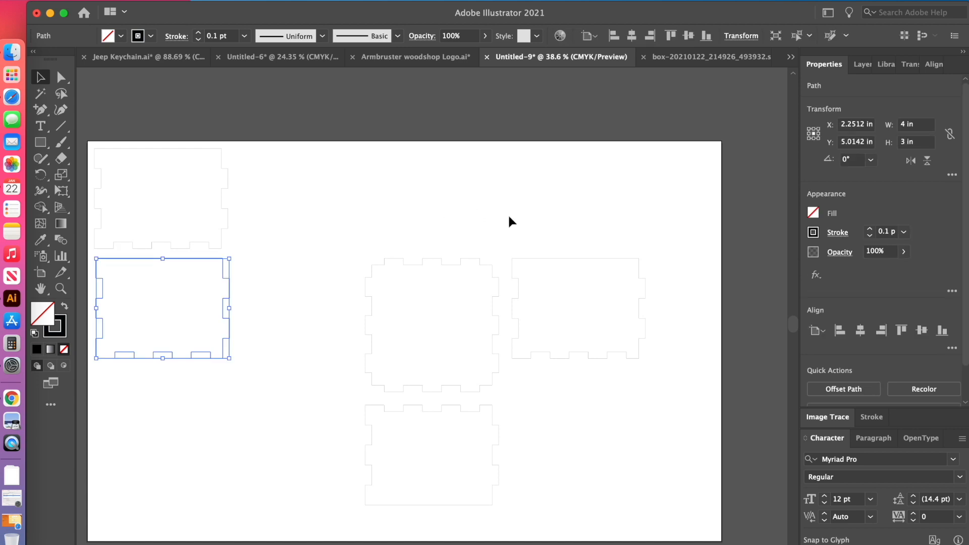
pyautogui.moveTo(562, 264); pyautogui.dragTo(150, 379)
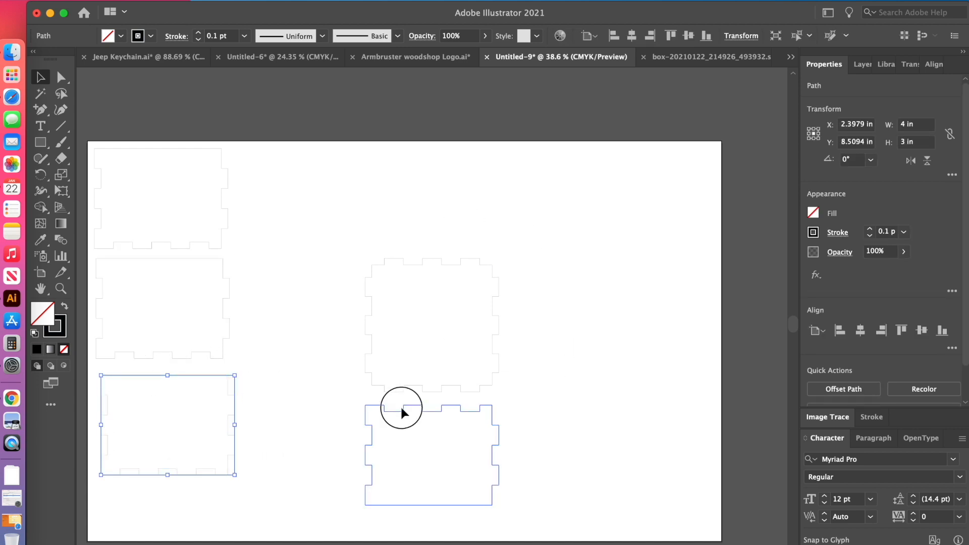
# Place the fourth side piece at the top of a second column, with the square base piece beneath it.
pyautogui.moveTo(402, 413); pyautogui.dragTo(271, 156)
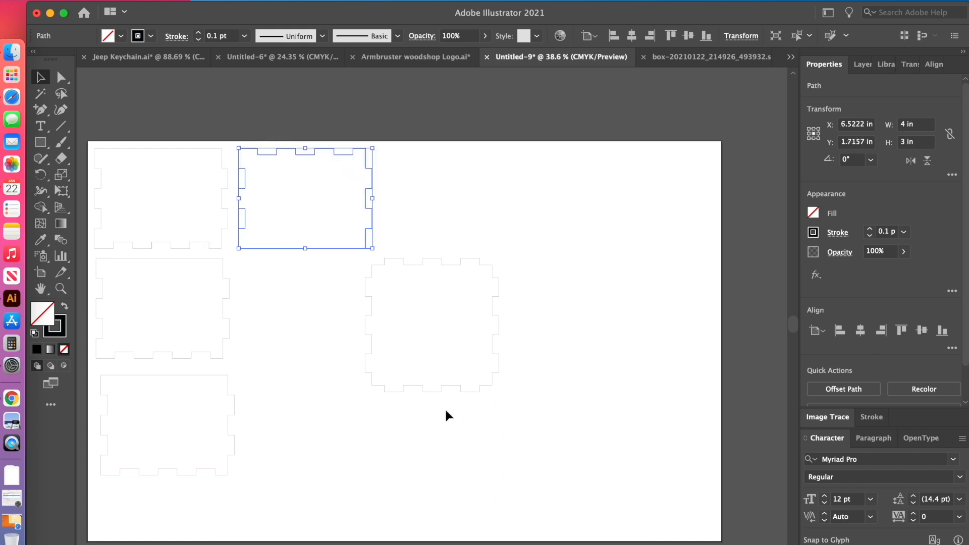
pyautogui.moveTo(436, 394); pyautogui.dragTo(312, 393)
pyautogui.click(513, 385)
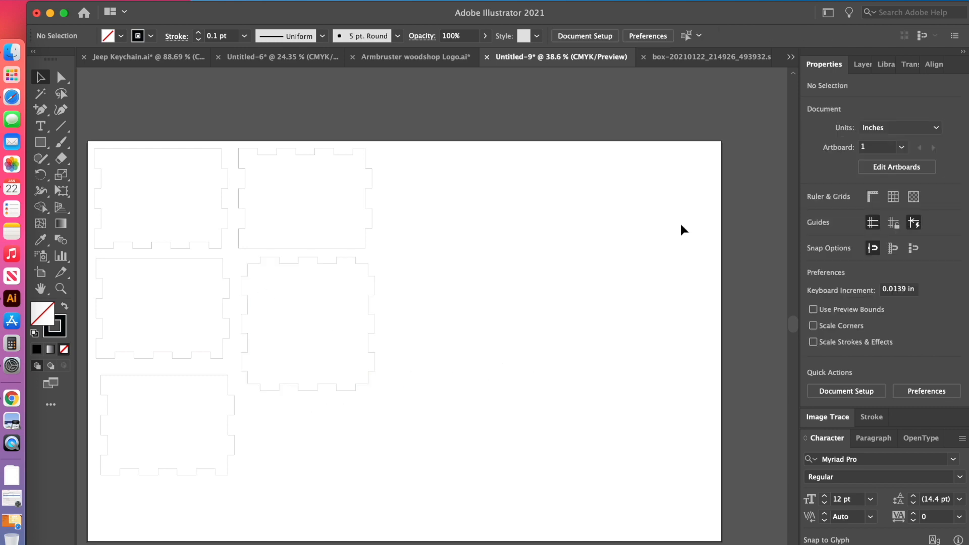
pyautogui.moveTo(454, 324); pyautogui.dragTo(337, 324)
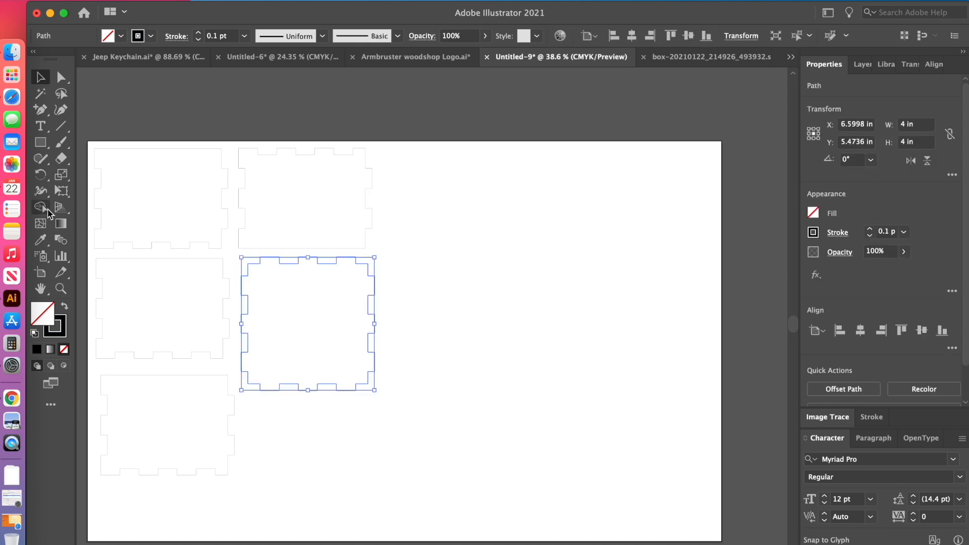
# Draw a rectangle in the empty area beside the box pieces and set its width and height to 4 in.
pyautogui.click(40, 143)
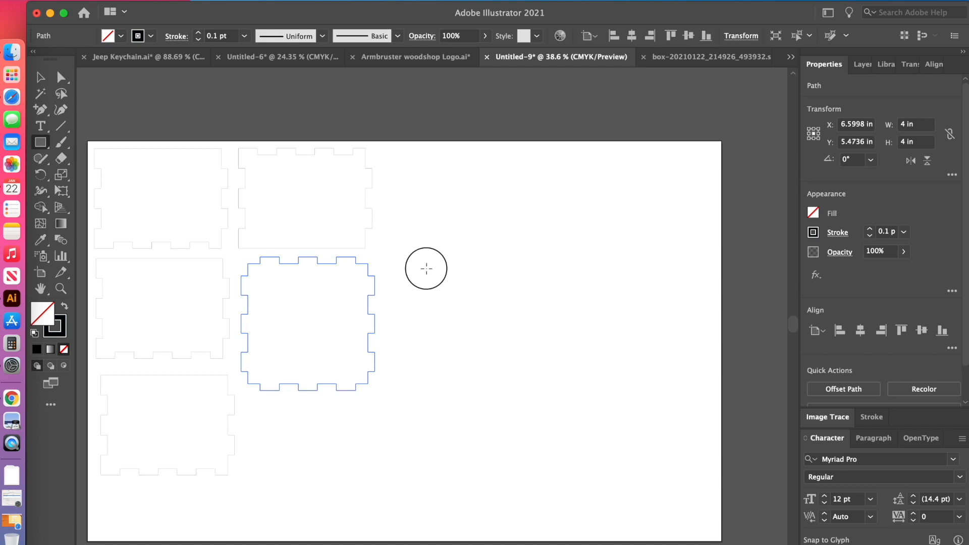
pyautogui.moveTo(426, 268); pyautogui.dragTo(574, 401)
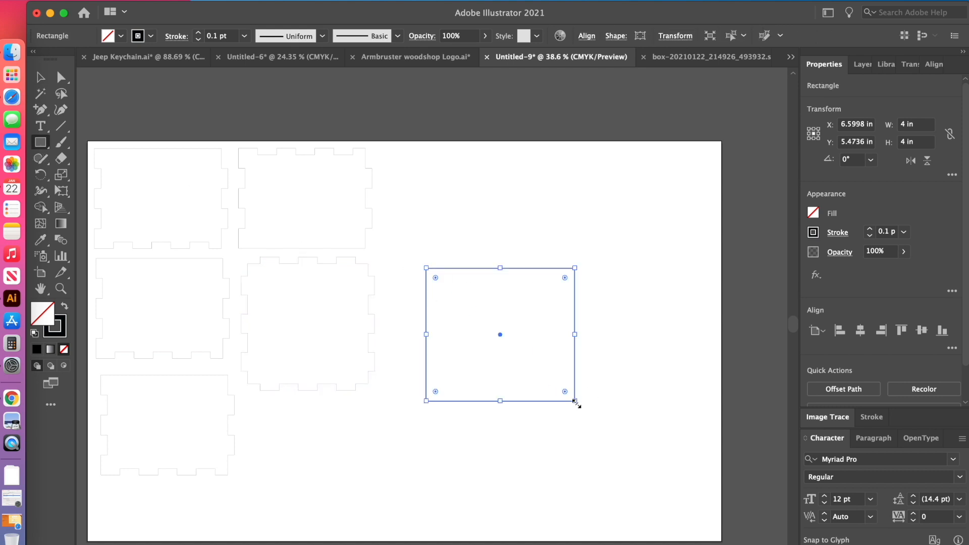
pyautogui.click(913, 126)
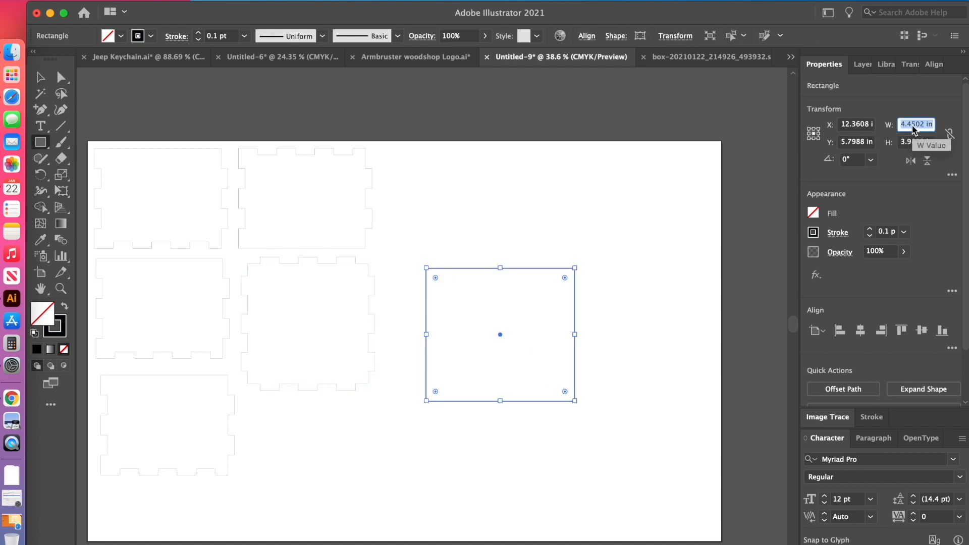
pyautogui.write('4')
pyautogui.press('Tab')
pyautogui.hotkey('shift', 'Tab')
pyautogui.write('4')
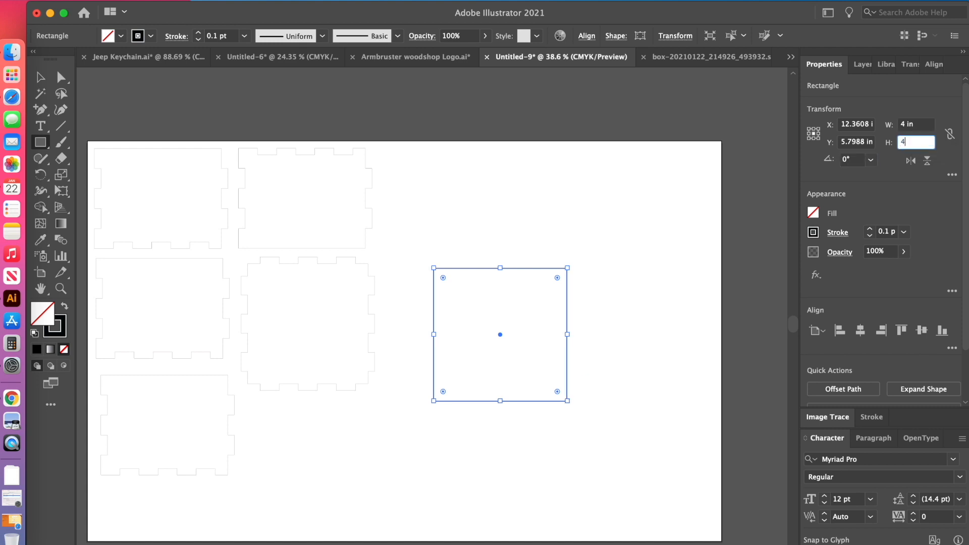
pyautogui.press('Tab')
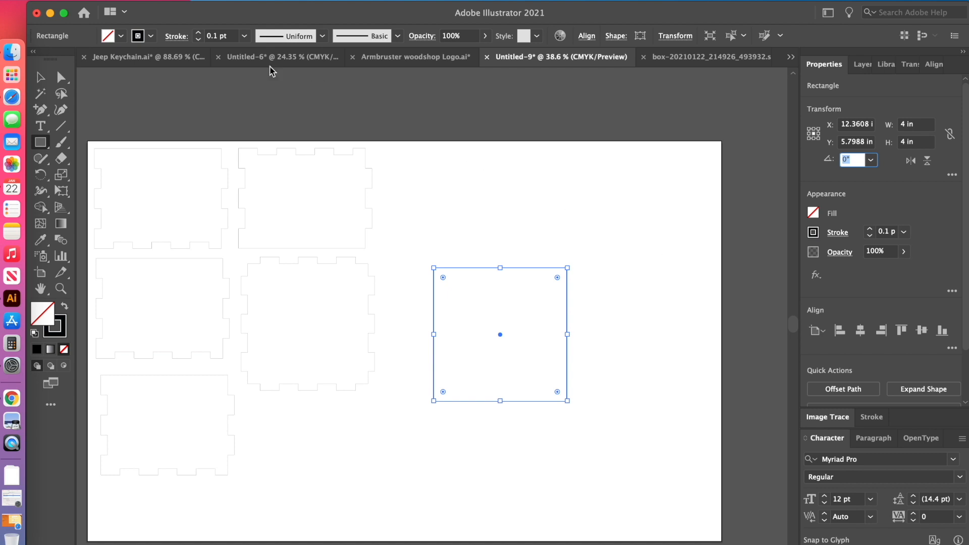
# Move the plain 4 in square up and slightly closer to the box pieces.
pyautogui.click(40, 78)
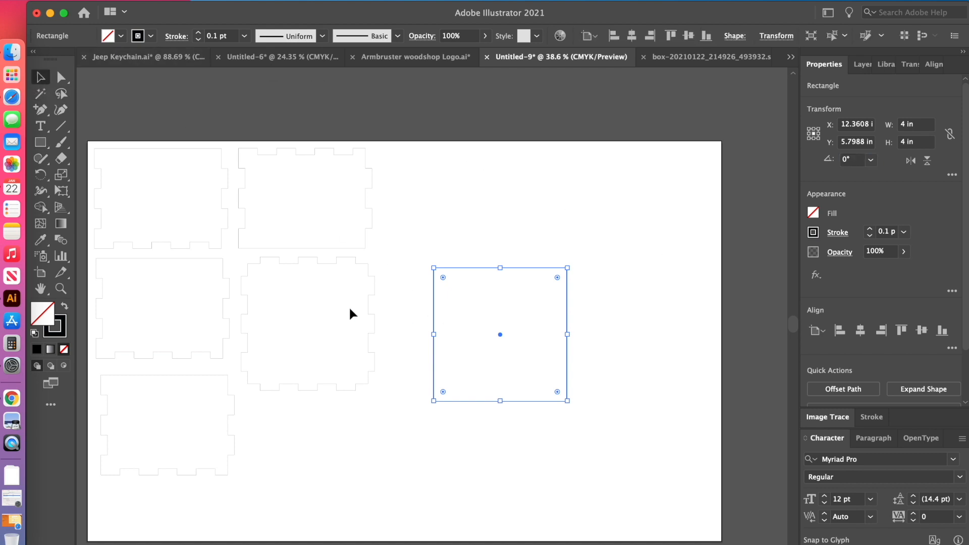
pyautogui.scroll(3, 351, 303)
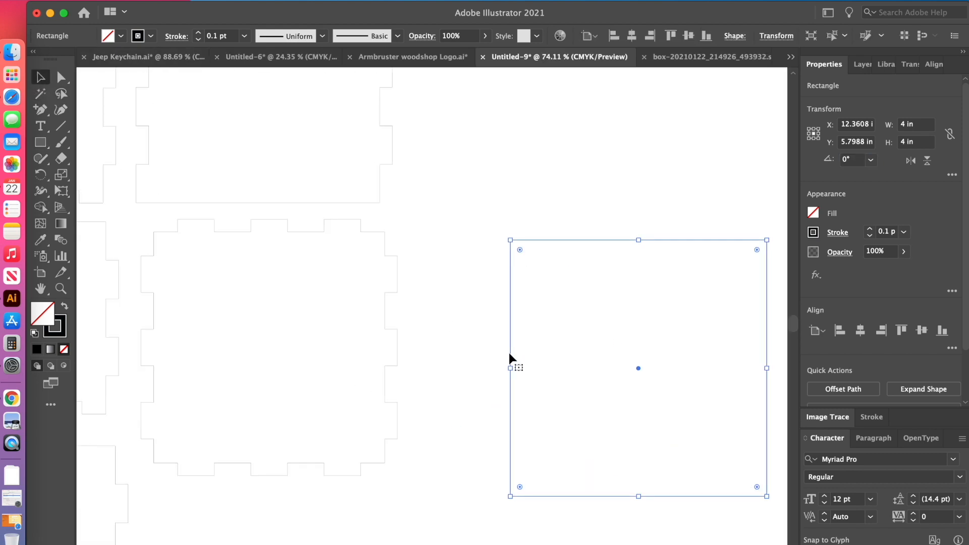
pyautogui.moveTo(509, 359); pyautogui.dragTo(470, 205)
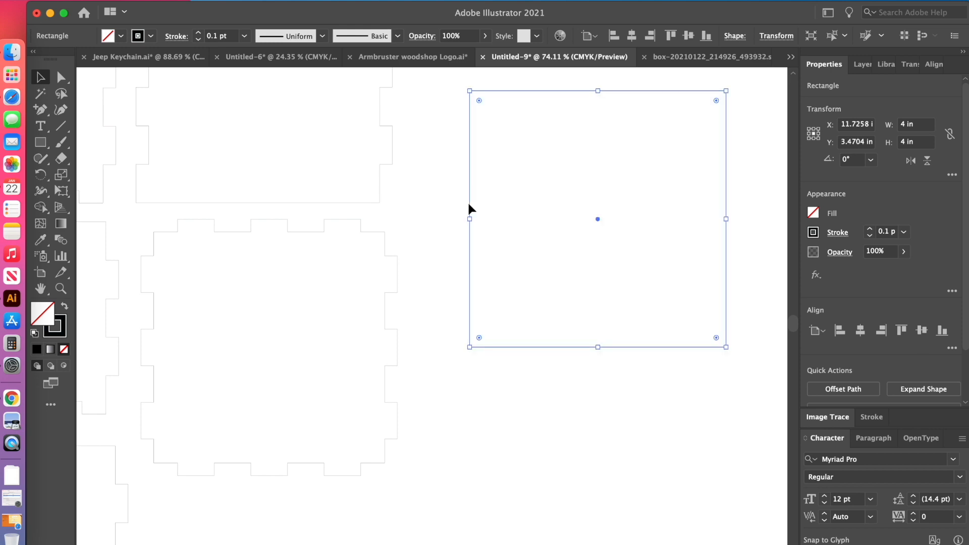
# Duplicate the plain 4 in square and place the copy directly below the original.
pyautogui.scroll(2, 454, 212)
pyautogui.hscroll(-2, 454, 212)
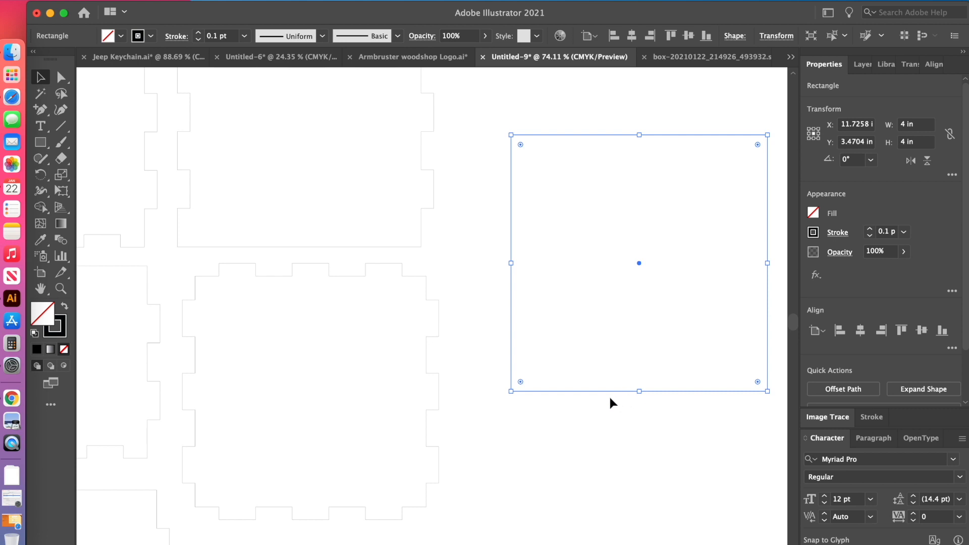
pyautogui.scroll(-2, 604, 366)
pyautogui.hscroll(3, 604, 366)
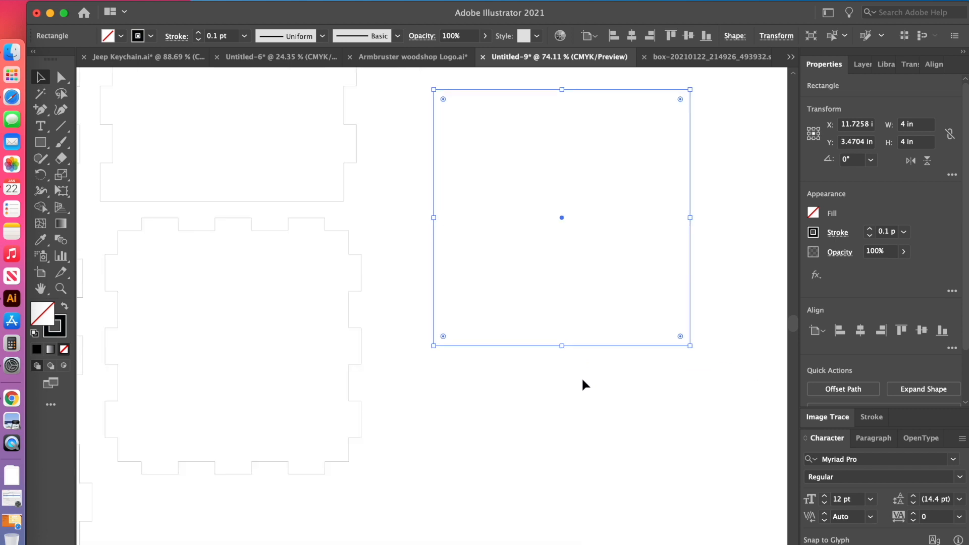
pyautogui.scroll(-3, 583, 385)
pyautogui.hscroll(4, 583, 385)
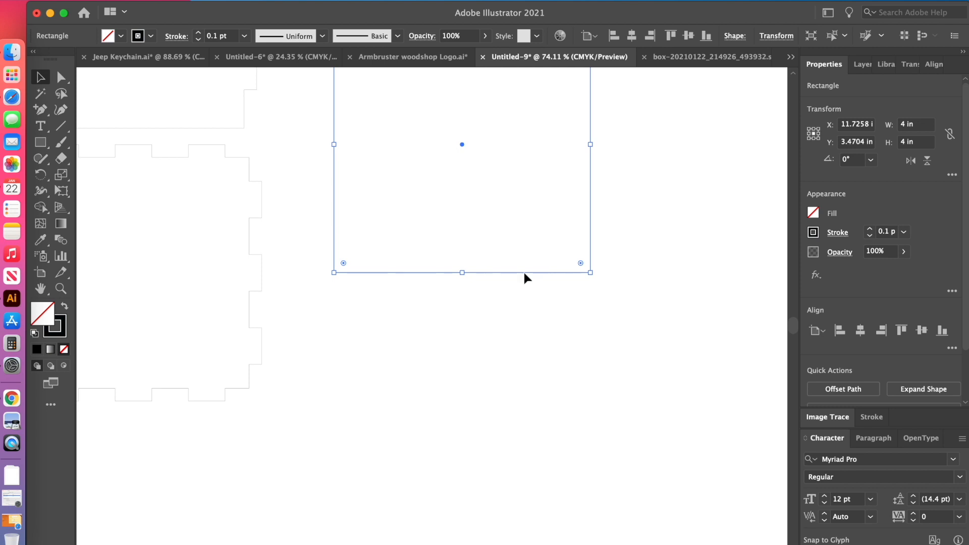
pyautogui.moveTo(525, 278); pyautogui.dragTo(527, 541)
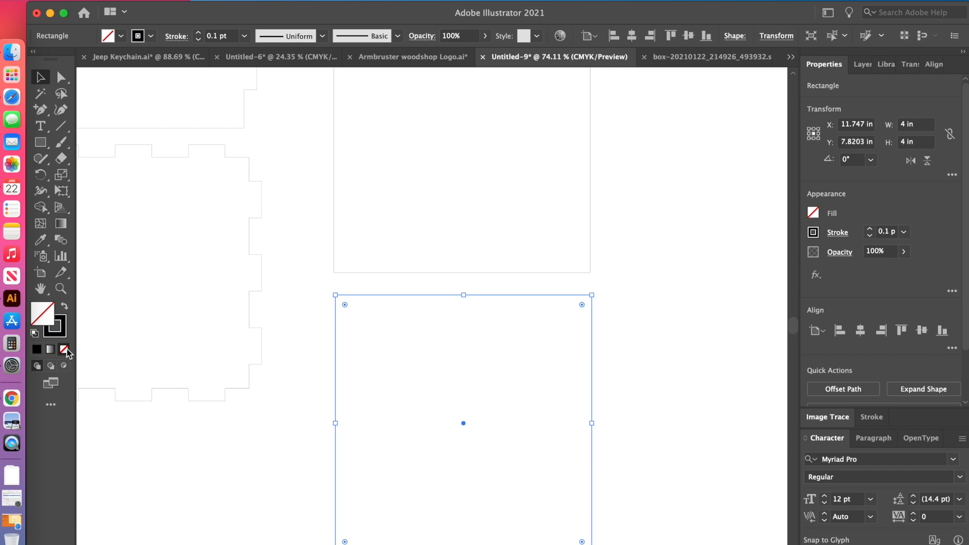
# Open Calculator and subtract 0.198 from 4.
pyautogui.click(12, 343)
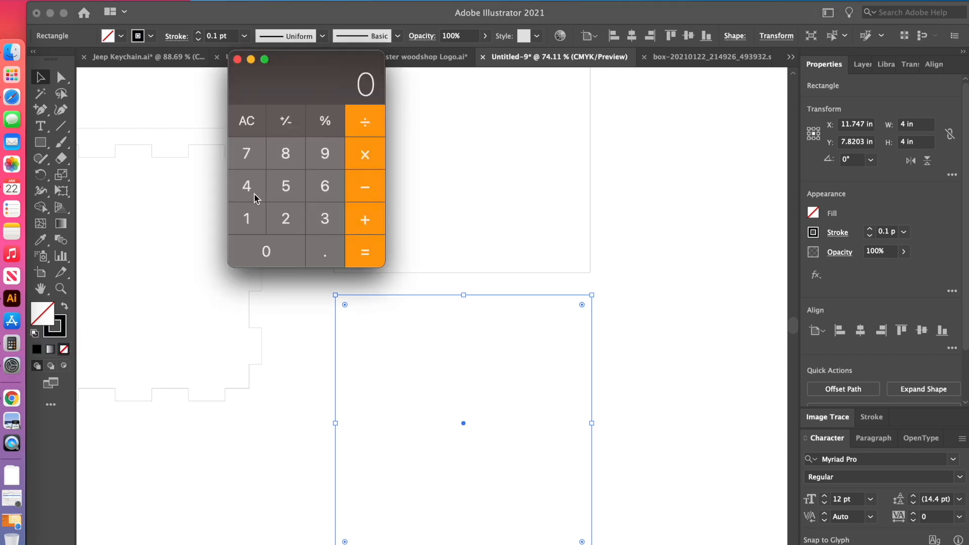
pyautogui.click(254, 197)
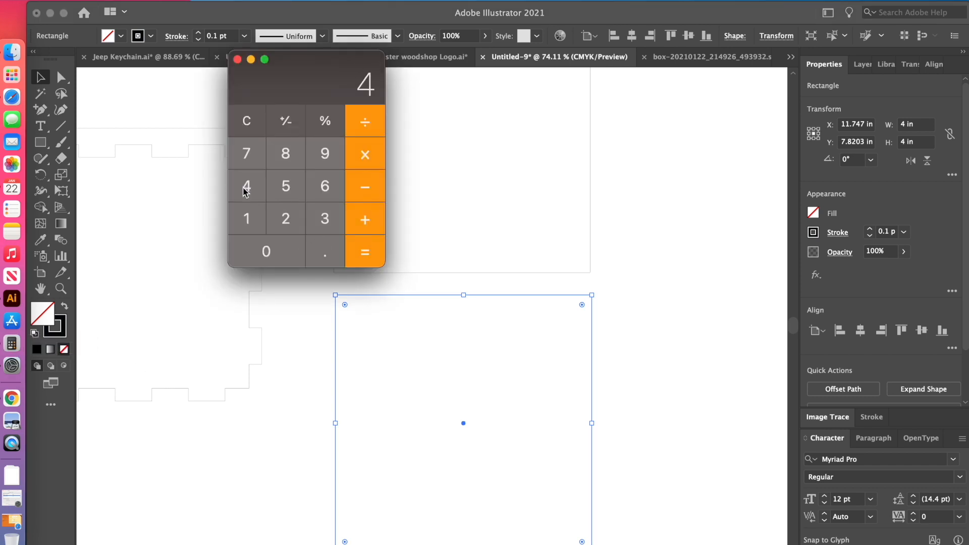
pyautogui.click(369, 192)
pyautogui.click(325, 251)
pyautogui.click(262, 225)
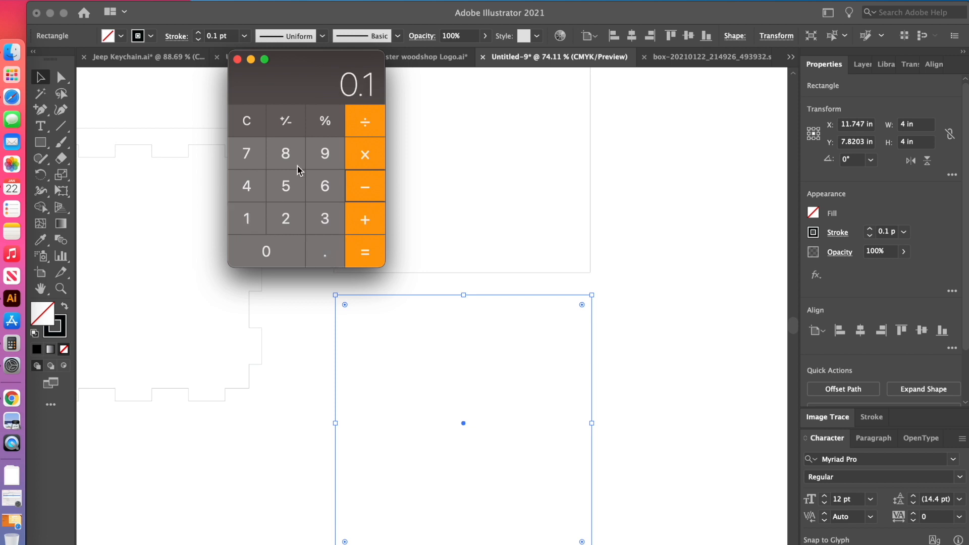
pyautogui.click(325, 153)
pyautogui.click(286, 154)
pyautogui.click(369, 192)
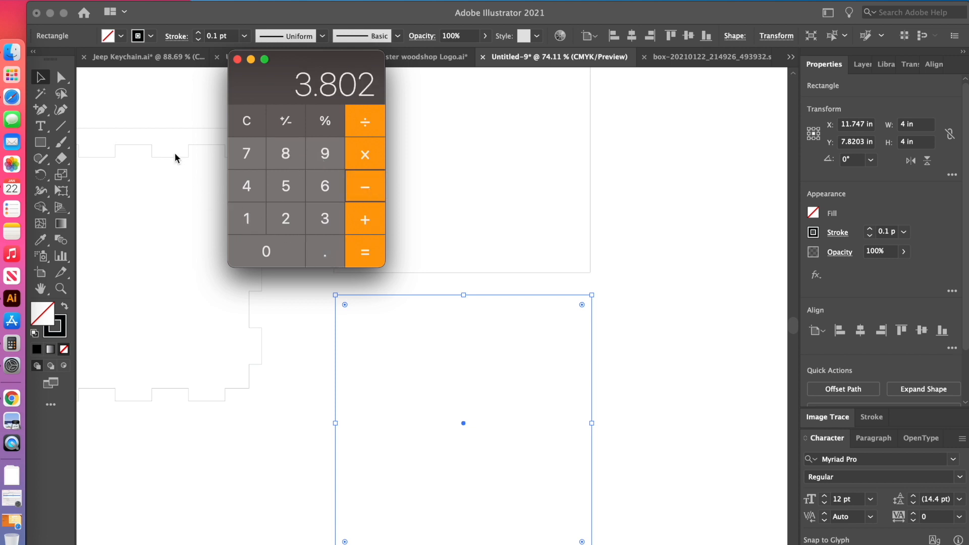
# Subtract another 0.198 from the result and close Calculator.
pyautogui.click(331, 252)
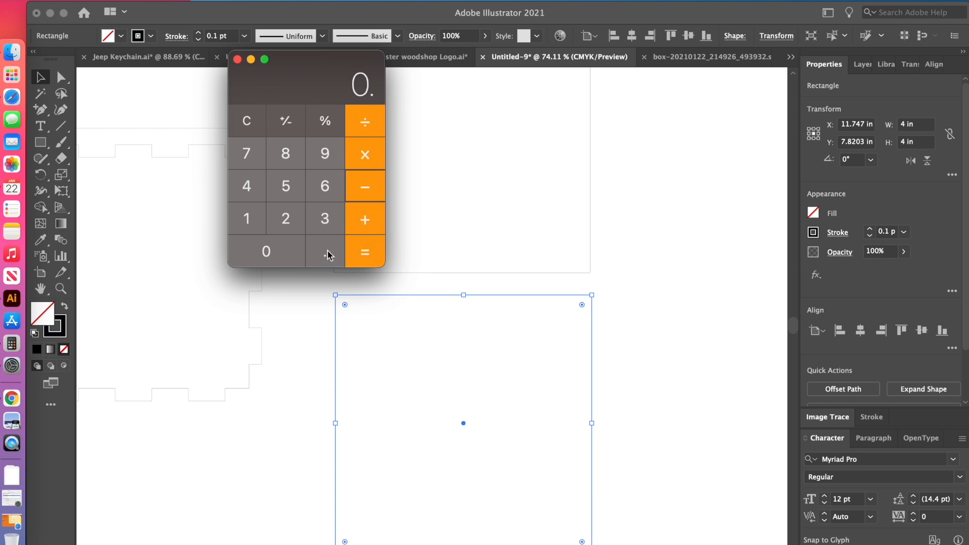
pyautogui.click(257, 223)
pyautogui.click(323, 157)
pyautogui.click(286, 154)
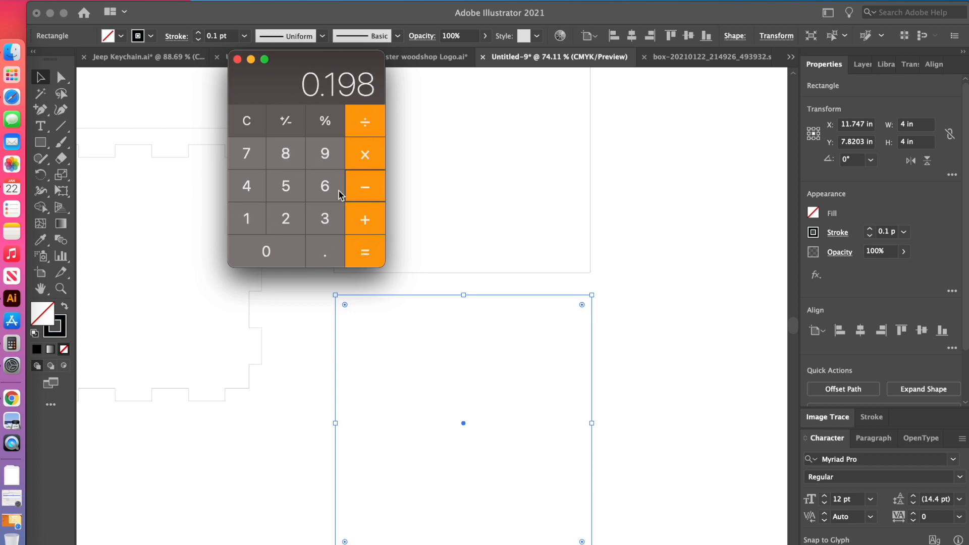
pyautogui.click(370, 263)
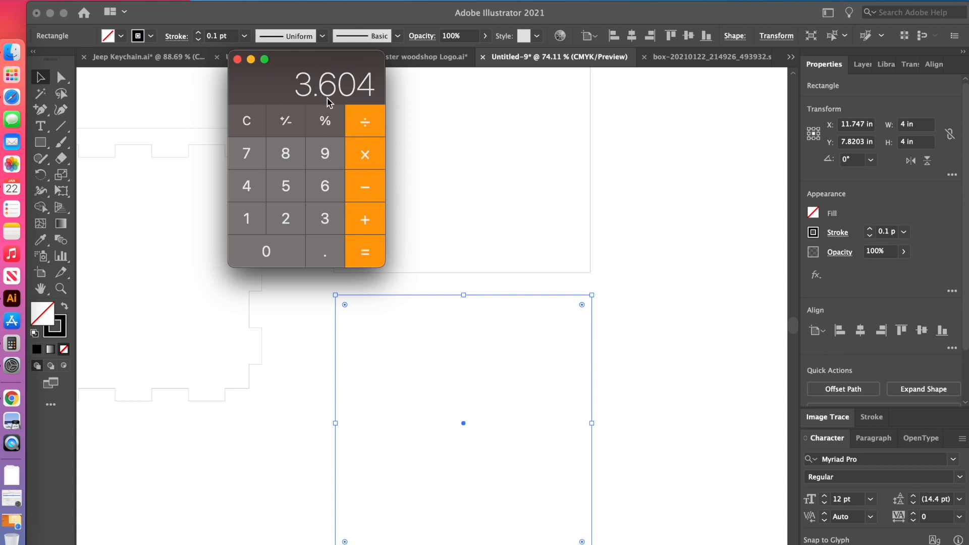
pyautogui.click(237, 59)
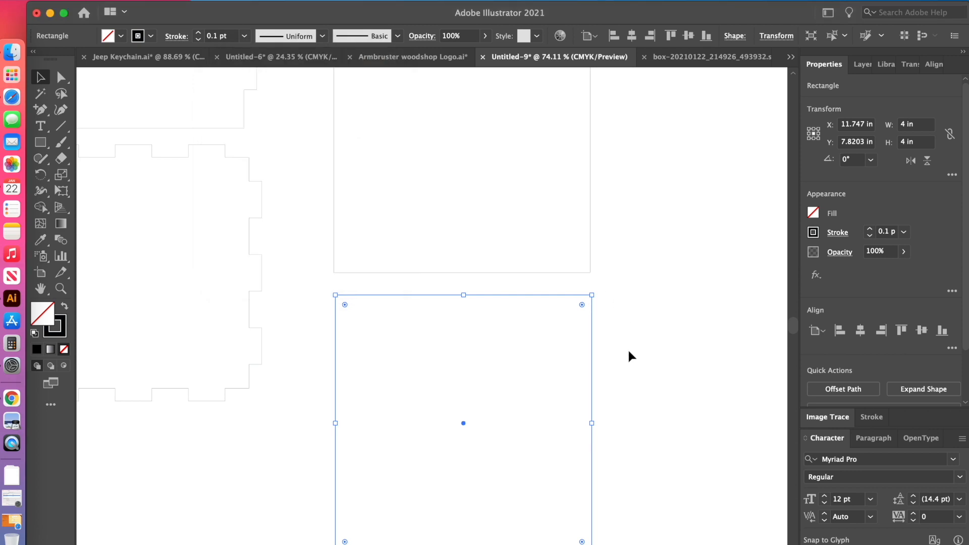
# Set the width and height of the lower plain square to 3.55 in.
pyautogui.click(917, 126)
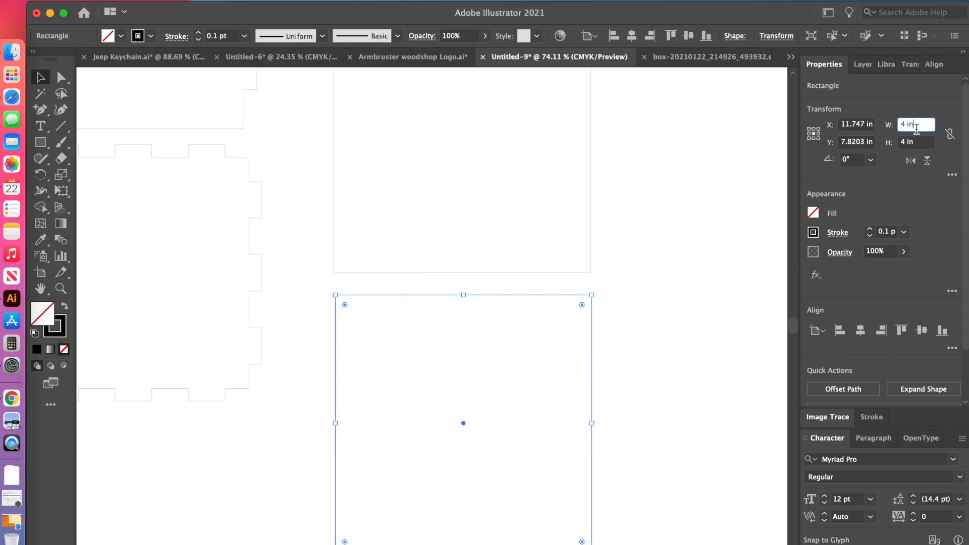
pyautogui.tripleClick(917, 130)
pyautogui.write('3')
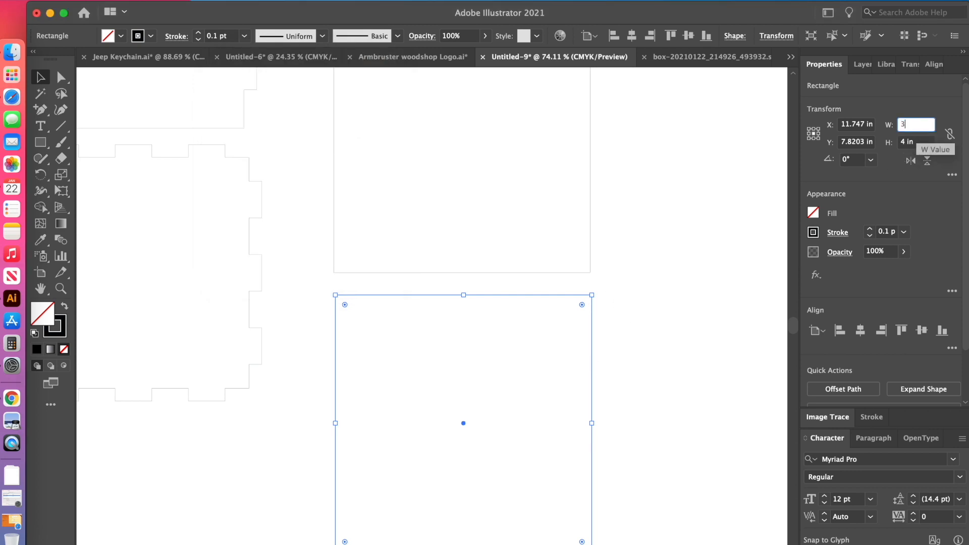
pyautogui.write('.55')
pyautogui.press('Tab')
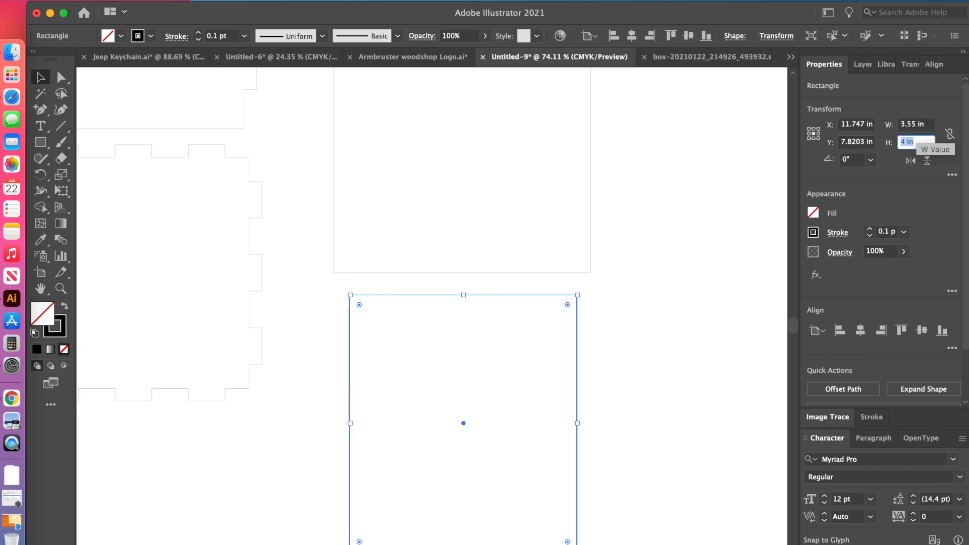
pyautogui.write('3.55')
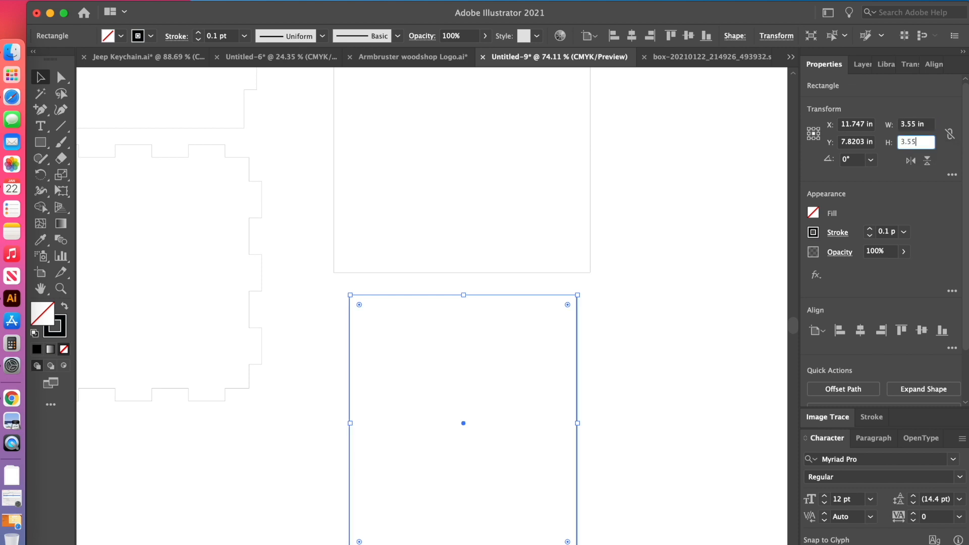
pyautogui.press('Tab')
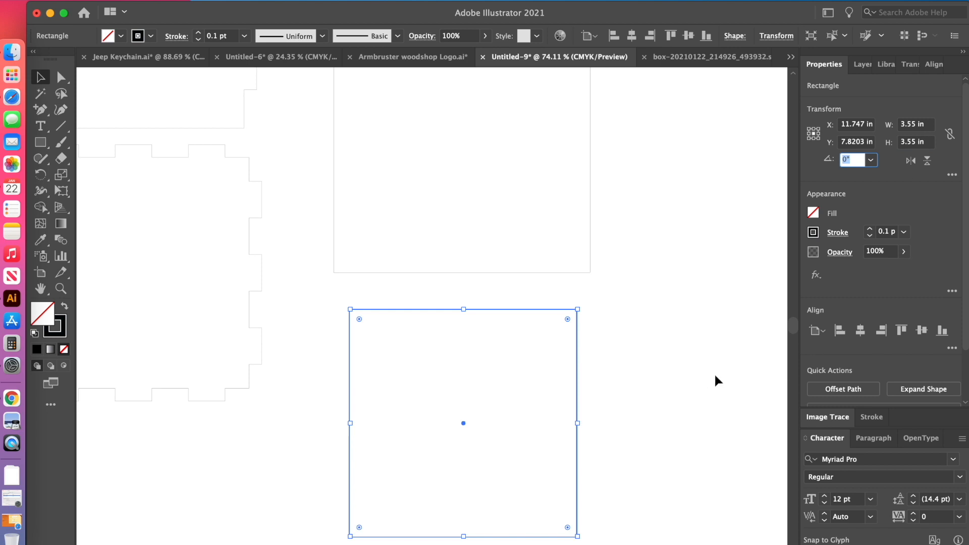
# Move the 3.55 in square onto the notched base piece so it sits inside the notches.
pyautogui.hscroll(-5, 540, 365)
pyautogui.scroll(2, 540, 365)
pyautogui.hscroll(-2, 540, 364)
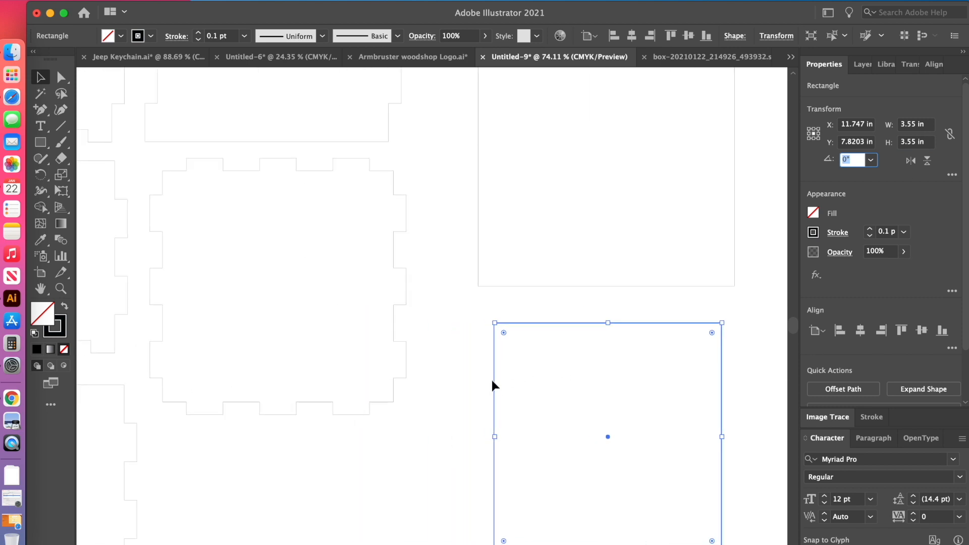
pyautogui.moveTo(494, 389); pyautogui.dragTo(166, 233)
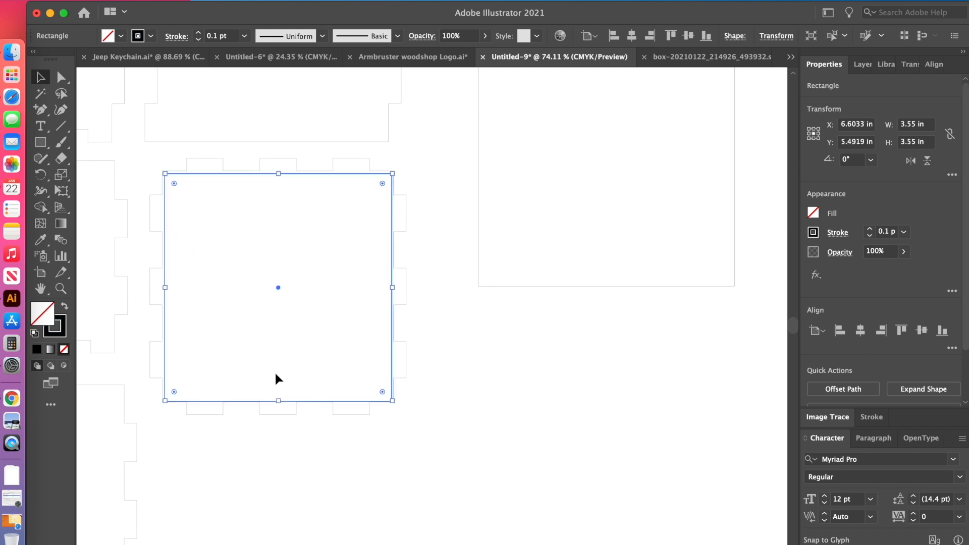
# Align the 3.55 in square and the notched base piece to each other by their horizontal and vertical centres, and deselect them.
pyautogui.click(295, 421)
pyautogui.moveTo(362, 363); pyautogui.dragTo(362, 363)
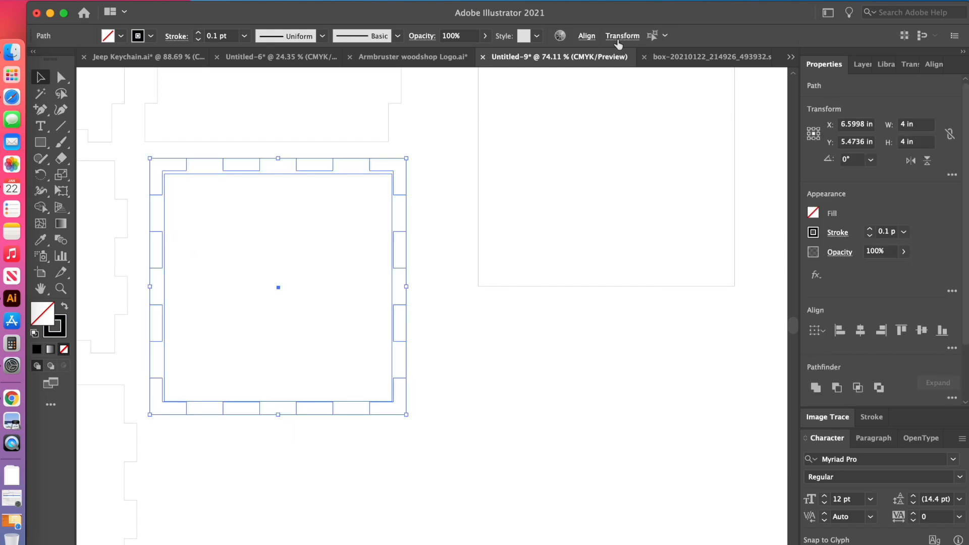
pyautogui.click(587, 35)
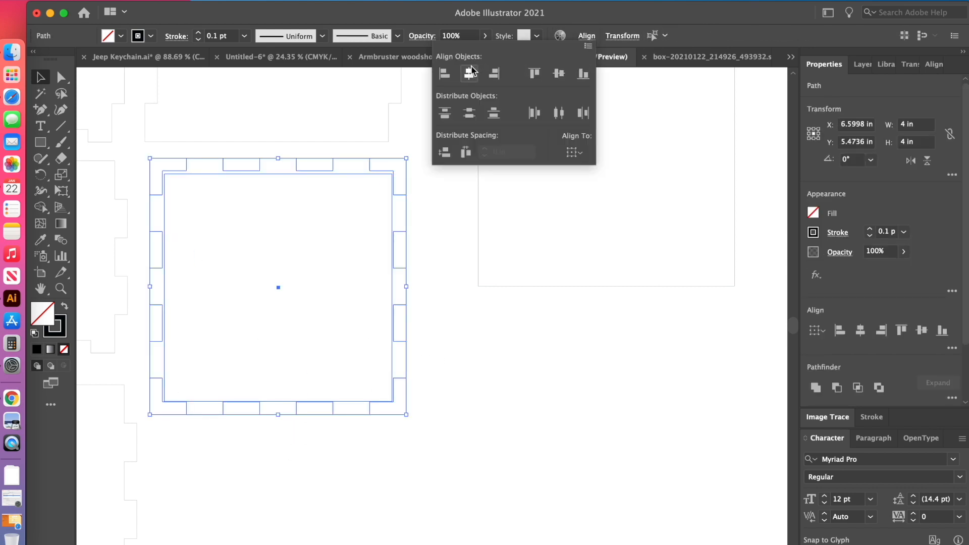
pyautogui.click(470, 76)
pyautogui.click(558, 75)
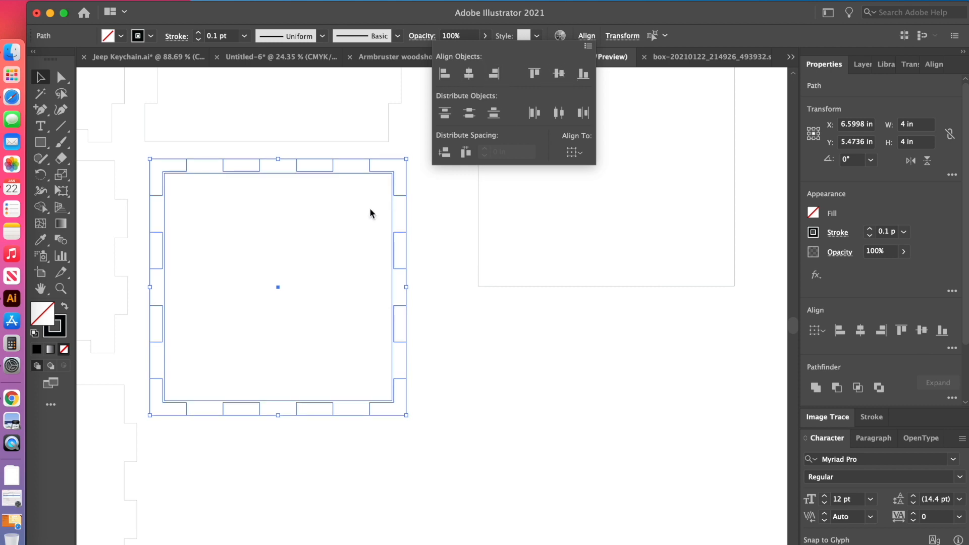
pyautogui.scroll(3, 379, 257)
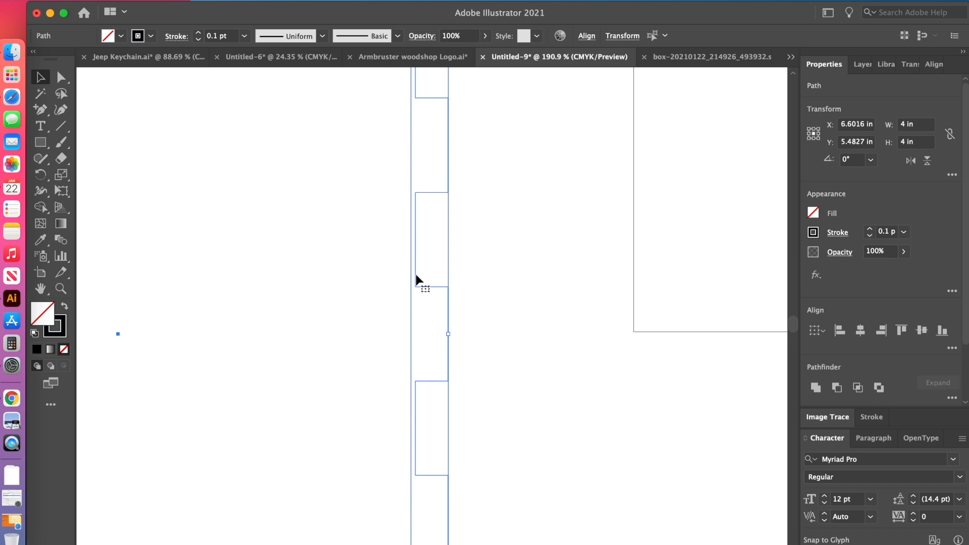
pyautogui.scroll(-5, 416, 281)
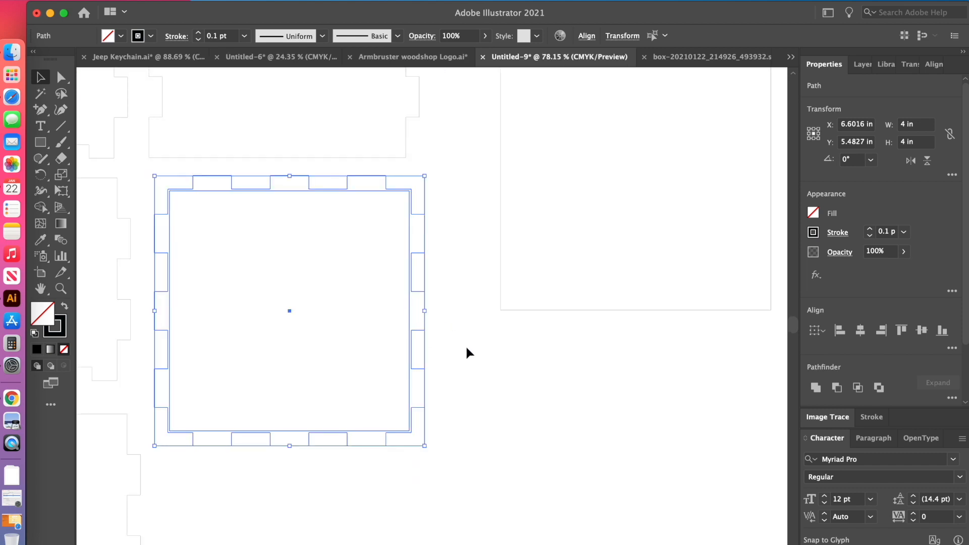
pyautogui.click(478, 368)
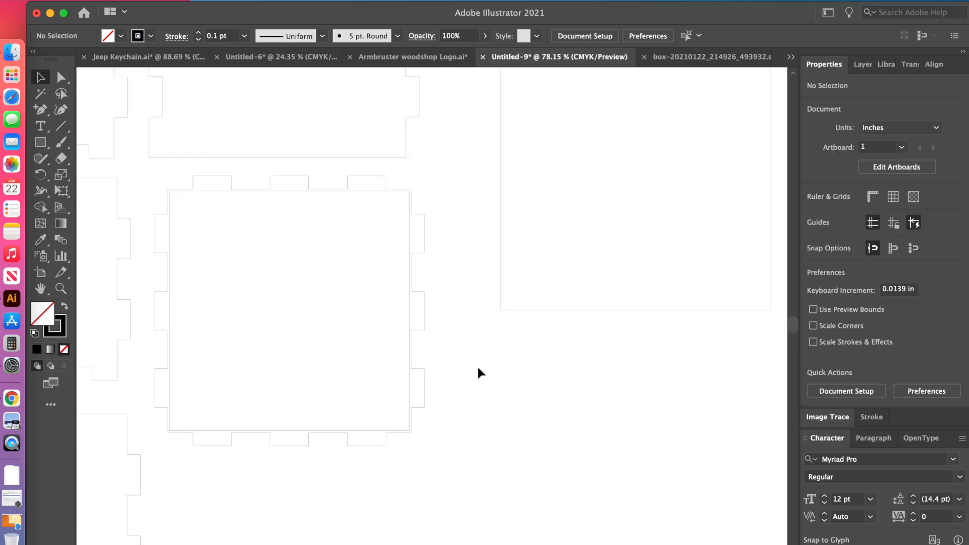
# Slightly round all four corners of the 3.55 in square inside the base piece.
pyautogui.click(367, 433)
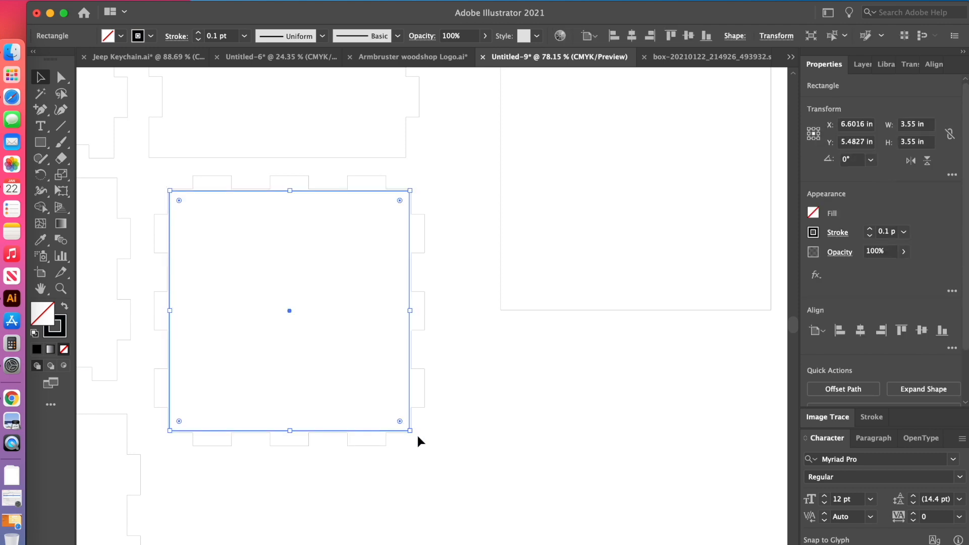
pyautogui.scroll(5, 417, 435)
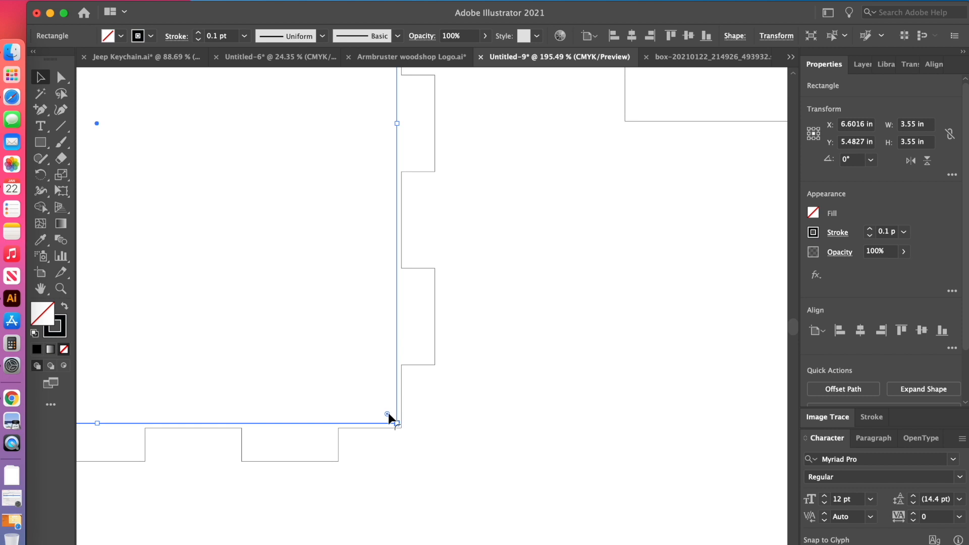
pyautogui.moveTo(388, 413); pyautogui.dragTo(389, 413)
pyautogui.scroll(5, 380, 404)
pyautogui.hscroll(-3, 380, 404)
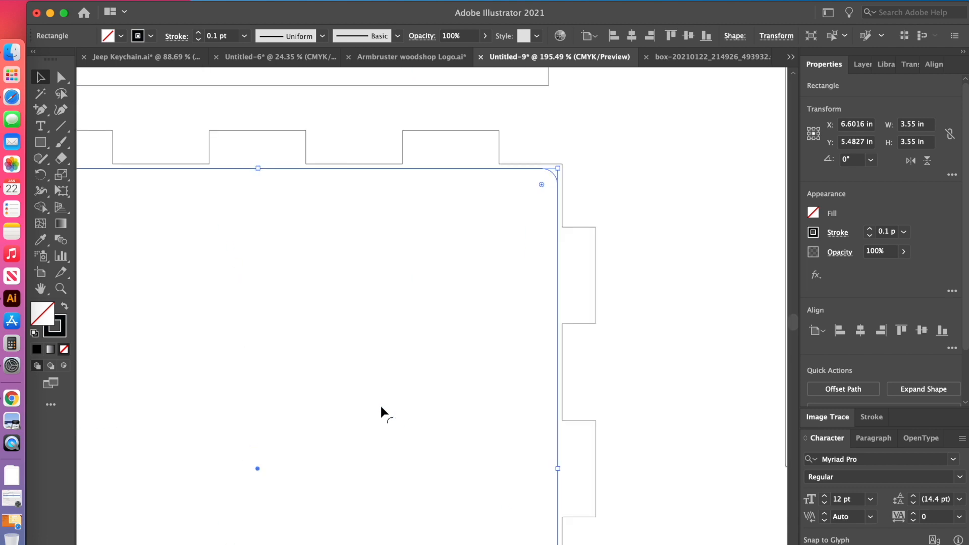
pyautogui.hscroll(-4, 382, 408)
pyautogui.scroll(-6, 381, 408)
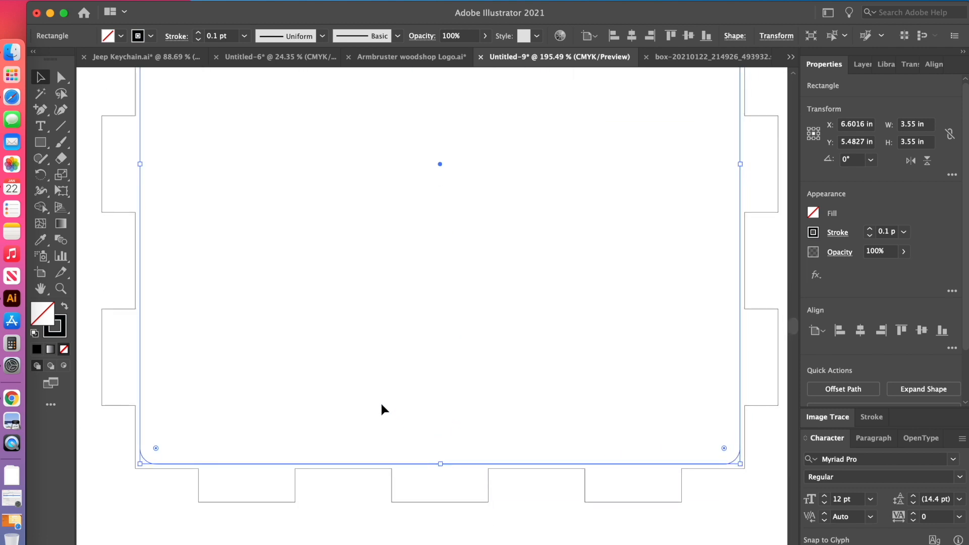
# Place the rounded 3.55 in square beneath the notched base piece and the plain 4 in square at the top of a third column.
pyautogui.scroll(1, 381, 405)
pyautogui.hscroll(1, 381, 405)
pyautogui.scroll(-3, 372, 425)
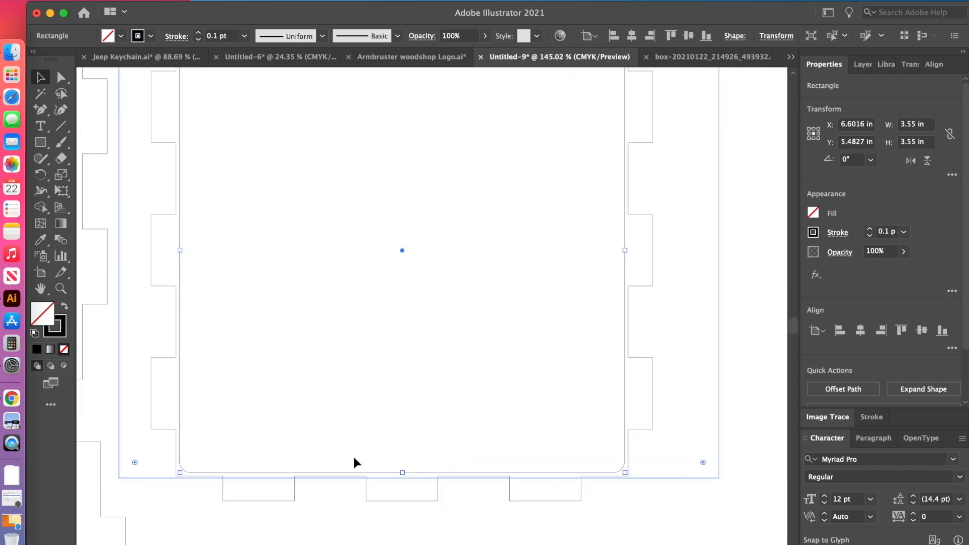
pyautogui.moveTo(408, 470); pyautogui.dragTo(688, 543)
pyautogui.scroll(-4, 676, 540)
pyautogui.scroll(-5, 434, 302)
pyautogui.hscroll(5, 434, 303)
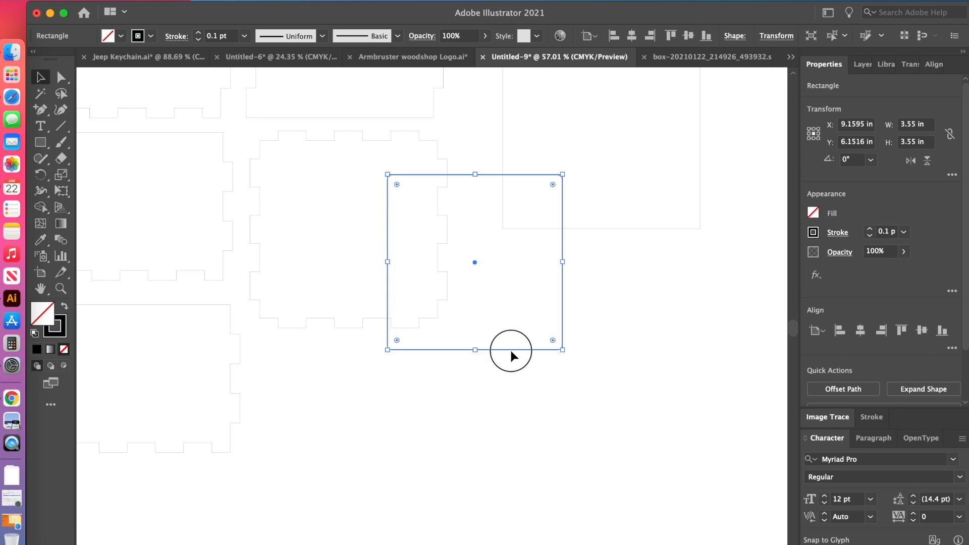
pyautogui.moveTo(510, 349); pyautogui.dragTo(385, 513)
pyautogui.click(532, 496)
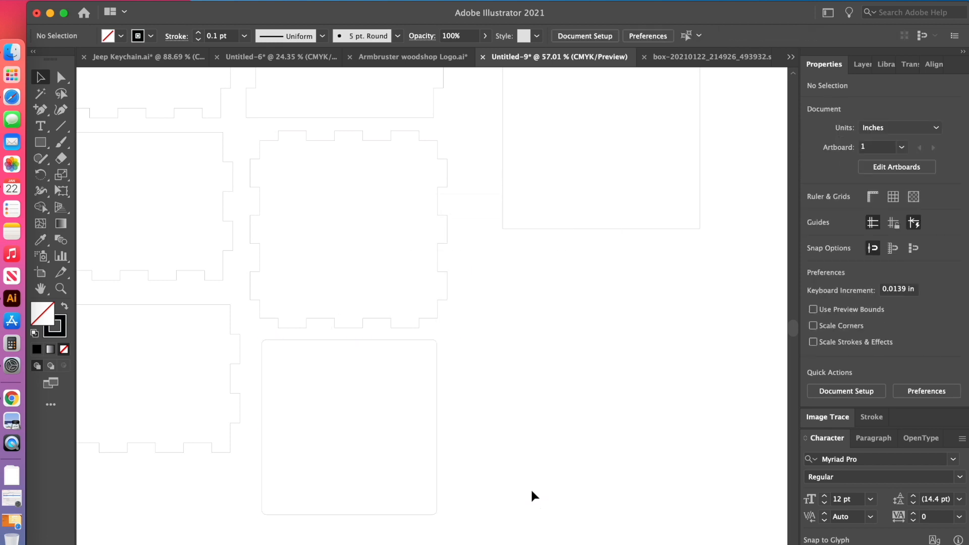
pyautogui.scroll(-2, 531, 500)
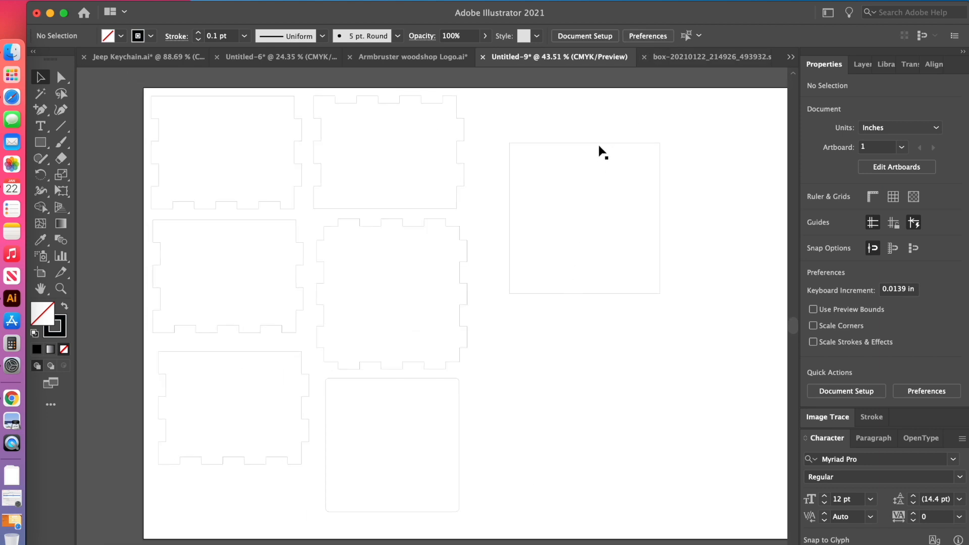
pyautogui.moveTo(599, 143); pyautogui.dragTo(564, 96)
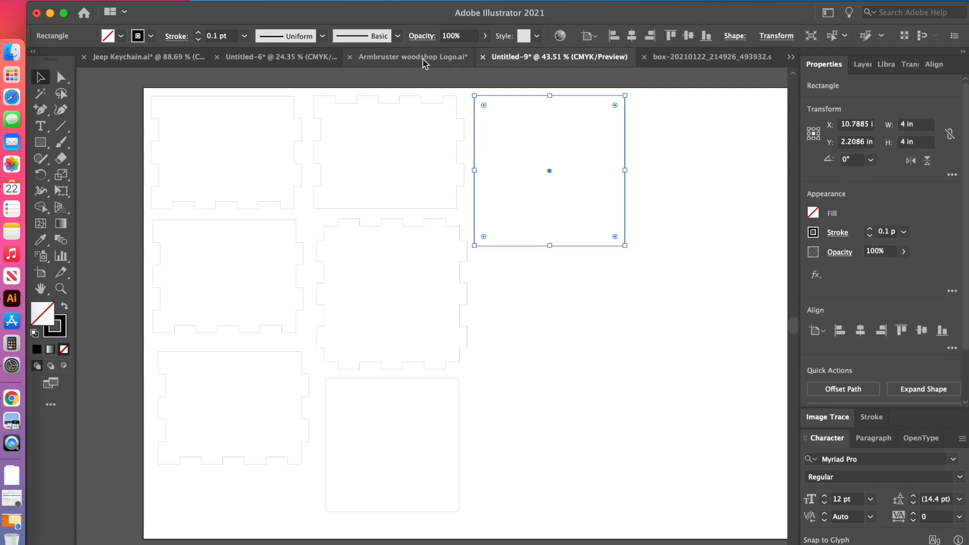
# Copy the circular Armbruster Woodshop logo from Armbruster woodshop Logo.ai into the box layout and place it inside the plain 4 in square.
pyautogui.click(424, 58)
pyautogui.click(509, 154)
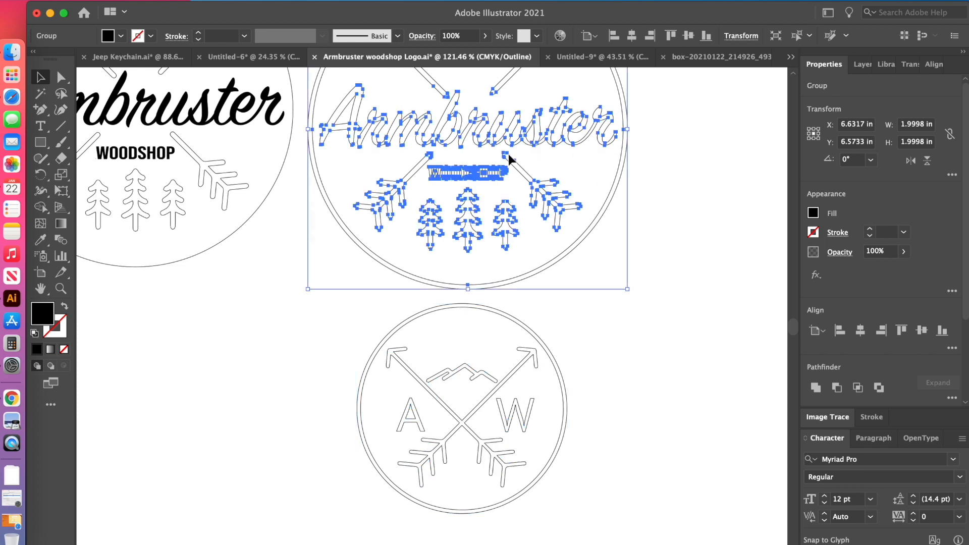
pyautogui.click(613, 62)
pyautogui.press('super+v')
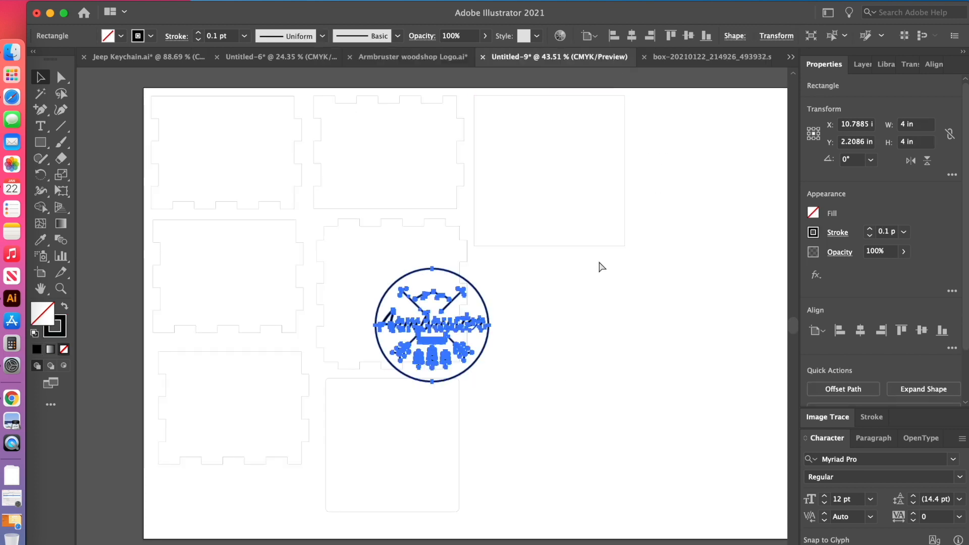
pyautogui.moveTo(443, 319); pyautogui.dragTo(552, 171)
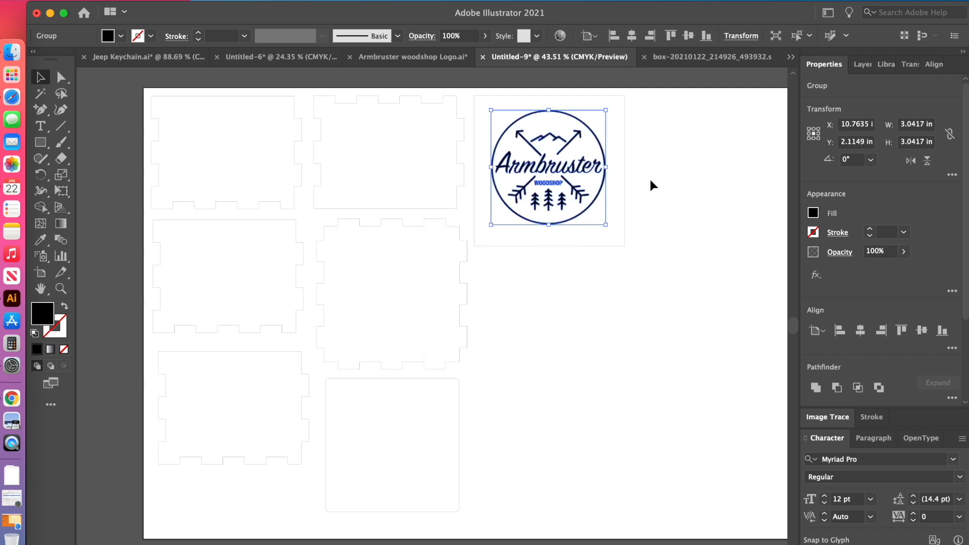
pyautogui.click(650, 179)
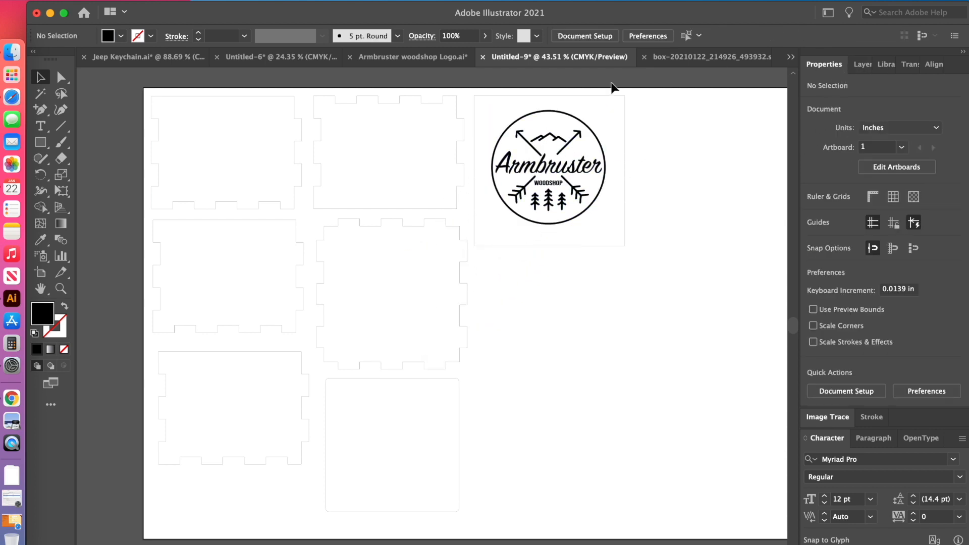
# Centre the Armbruster Woodshop logo and the plain 4 in square on each other horizontally and vertically, and deselect them.
pyautogui.moveTo(655, 199); pyautogui.dragTo(578, 194)
pyautogui.click(935, 64)
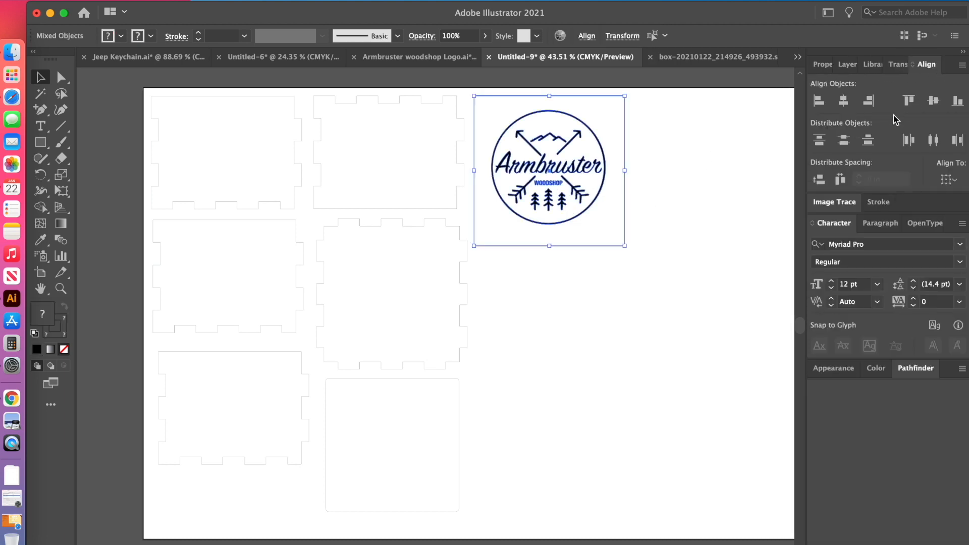
pyautogui.click(843, 100)
pyautogui.click(933, 101)
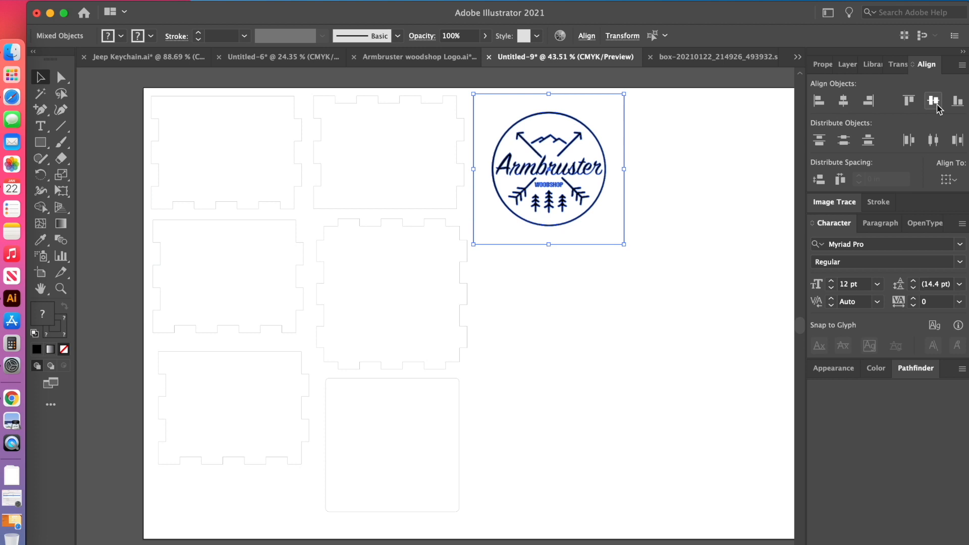
pyautogui.click(723, 270)
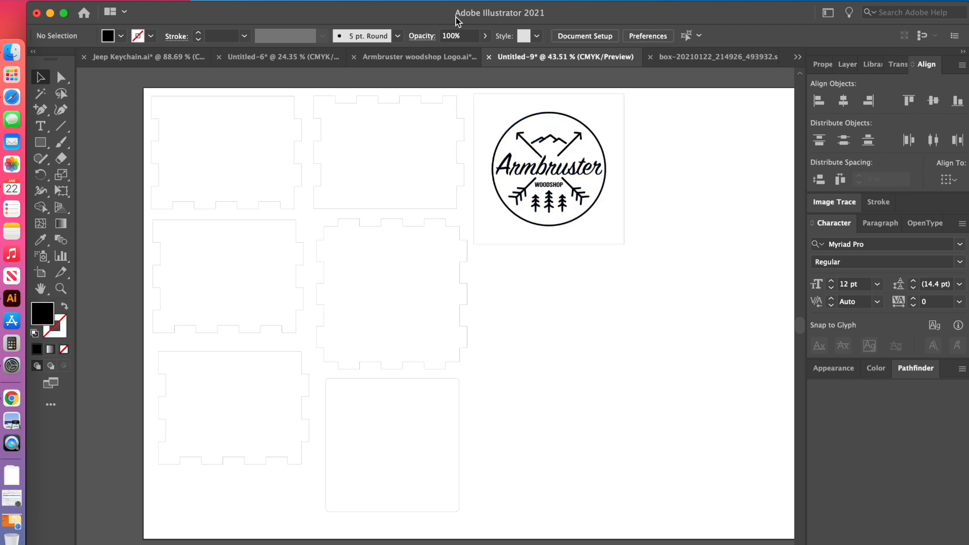
# Copy the small circular AW arrow logo from Armbruster woodshop Logo.ai into the box layout and place it inside the notched base piece.
pyautogui.click(418, 58)
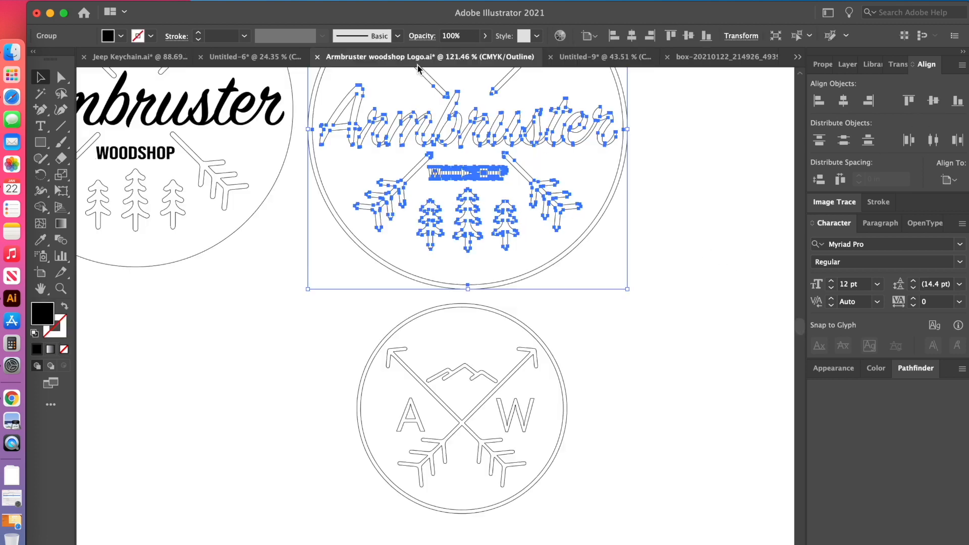
pyautogui.click(645, 431)
pyautogui.click(485, 447)
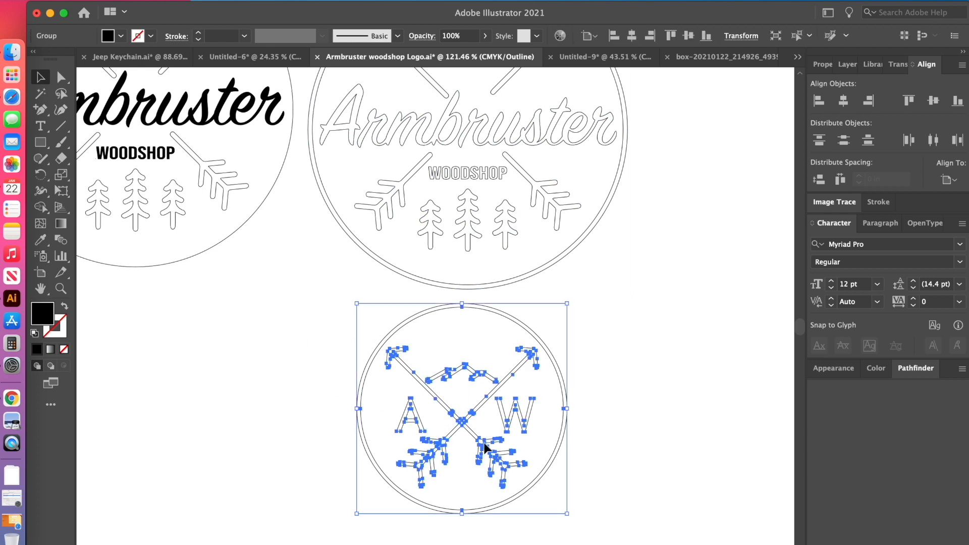
pyautogui.click(606, 59)
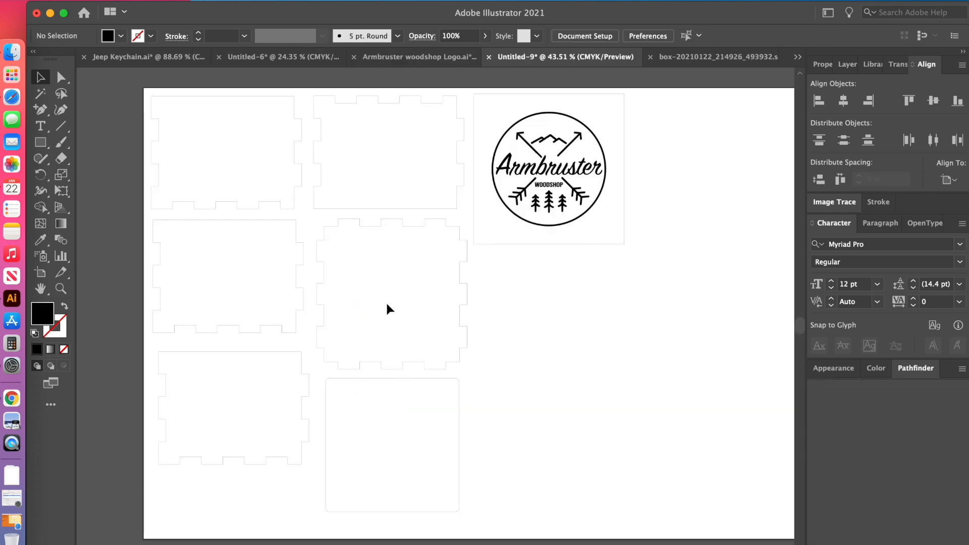
pyautogui.press('cmd+v')
pyautogui.moveTo(440, 329); pyautogui.dragTo(397, 297)
# Align the AW logo and the notched base piece by their horizontal and vertical centres, and deselect them.
pyautogui.moveTo(489, 311); pyautogui.dragTo(366, 310)
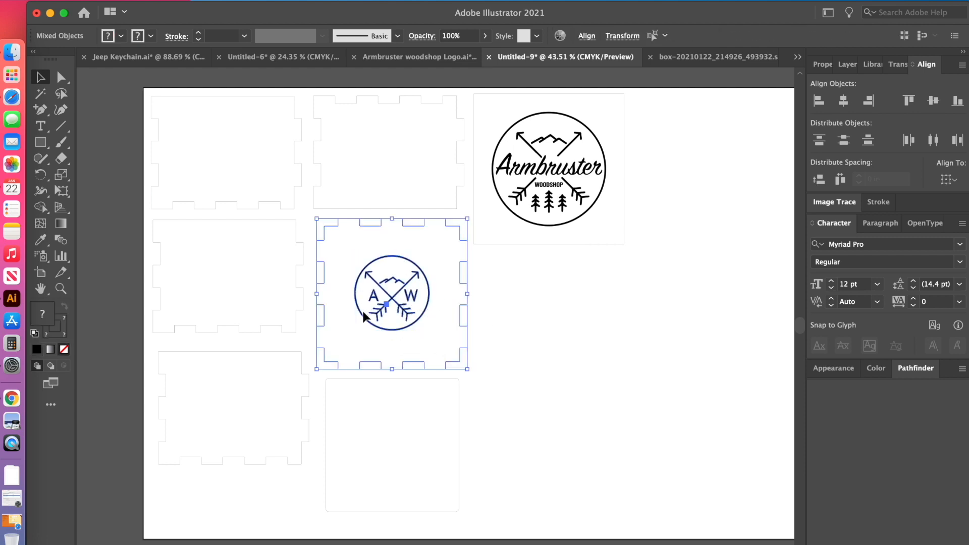
pyautogui.click(844, 102)
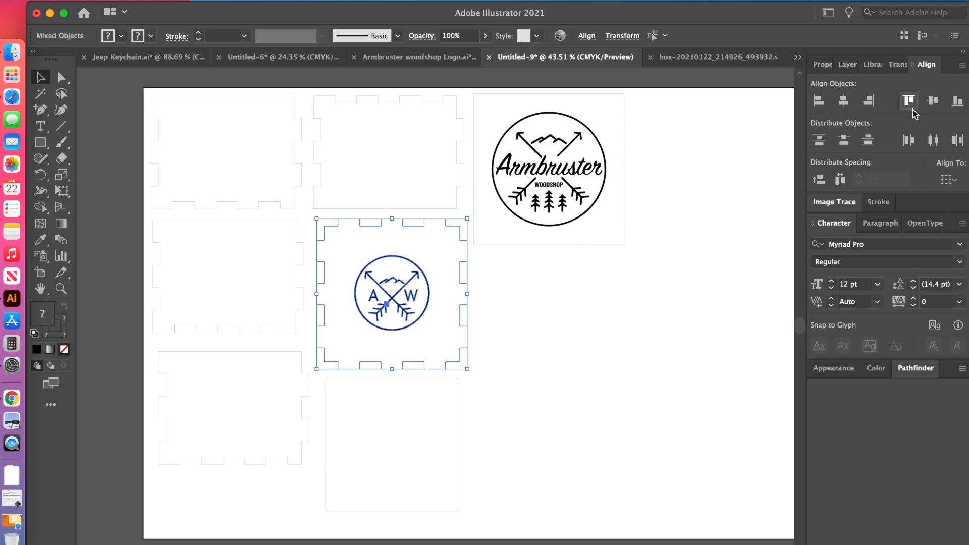
pyautogui.click(933, 100)
pyautogui.click(682, 358)
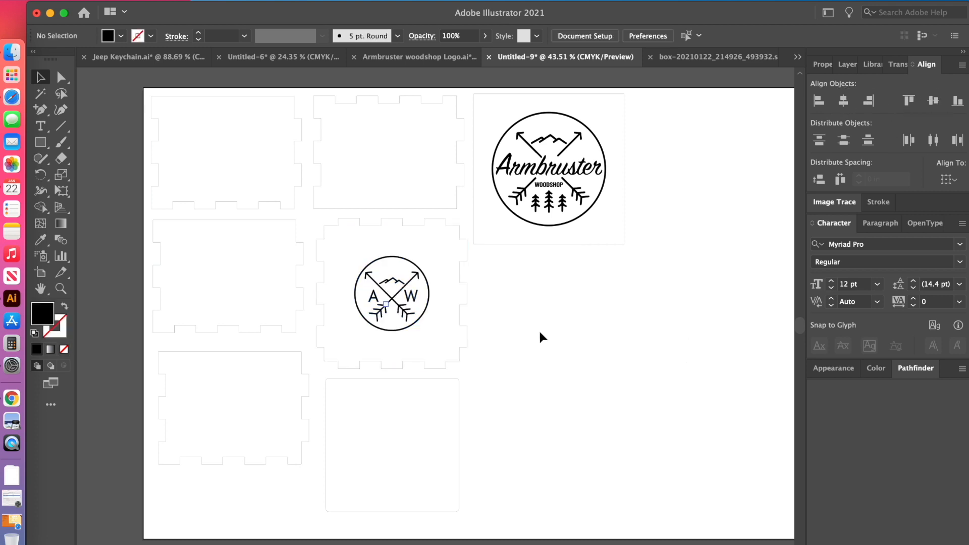
# Move the AW logo down into the rounded 3.55 in square and align the two by their horizontal centres.
pyautogui.click(392, 301)
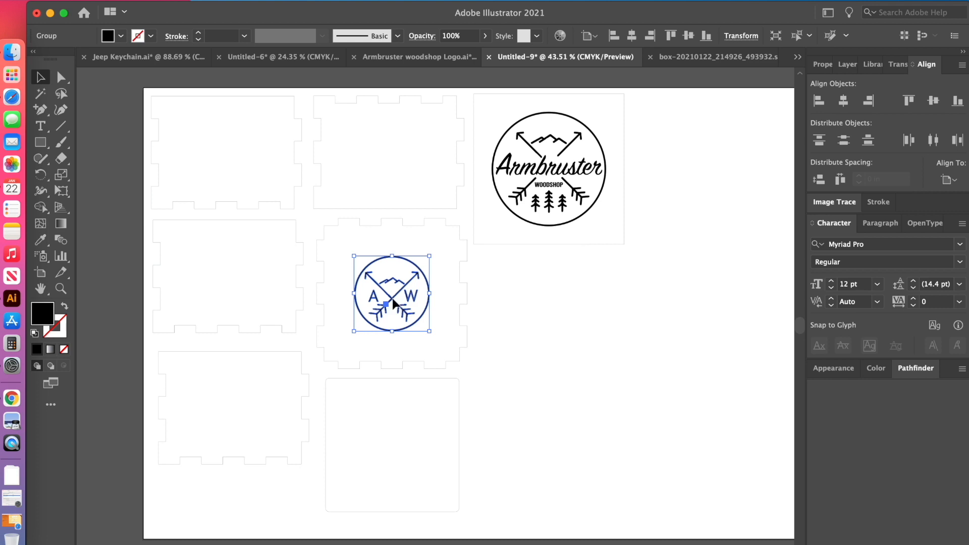
pyautogui.moveTo(392, 298); pyautogui.dragTo(392, 454)
pyautogui.click(623, 321)
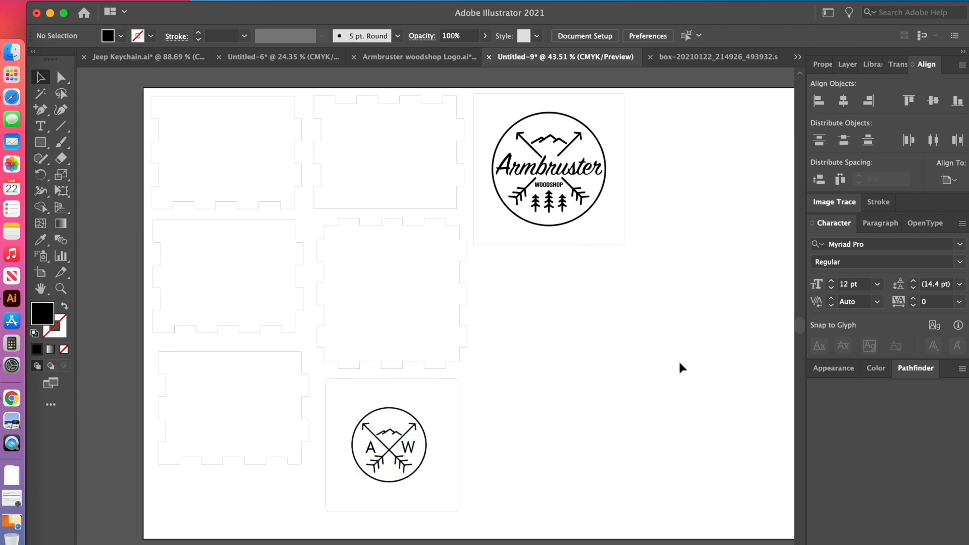
pyautogui.moveTo(486, 447); pyautogui.dragTo(380, 425)
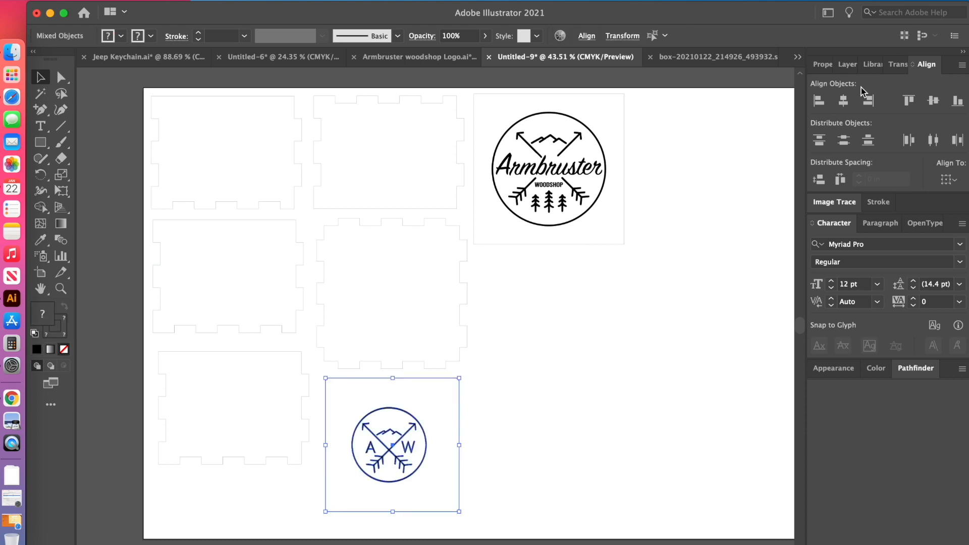
pyautogui.click(844, 103)
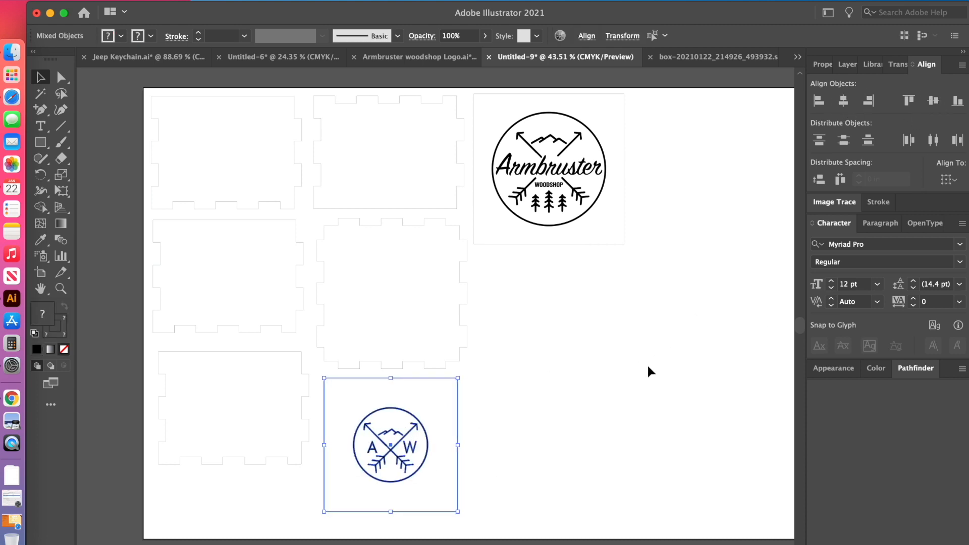
pyautogui.click(646, 388)
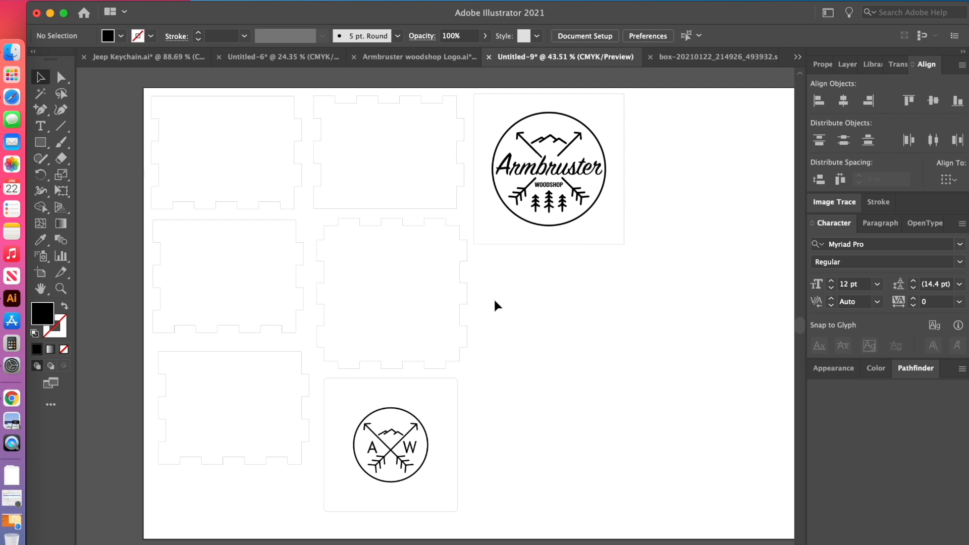
# Duplicate the AW logo into the notched base piece and centre the two on each other horizontally and vertically.
pyautogui.moveTo(390, 458); pyautogui.dragTo(390, 304)
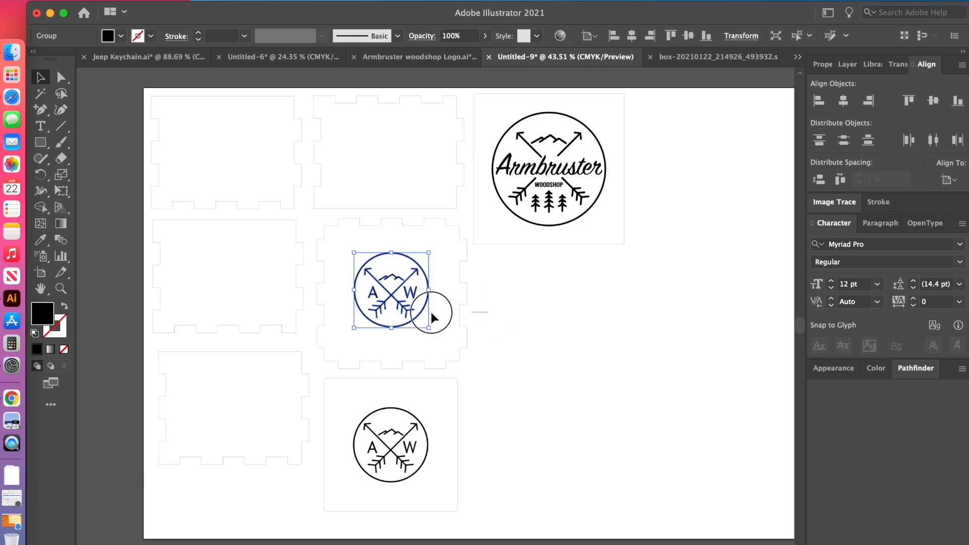
pyautogui.click(568, 281)
pyautogui.moveTo(497, 302); pyautogui.dragTo(386, 303)
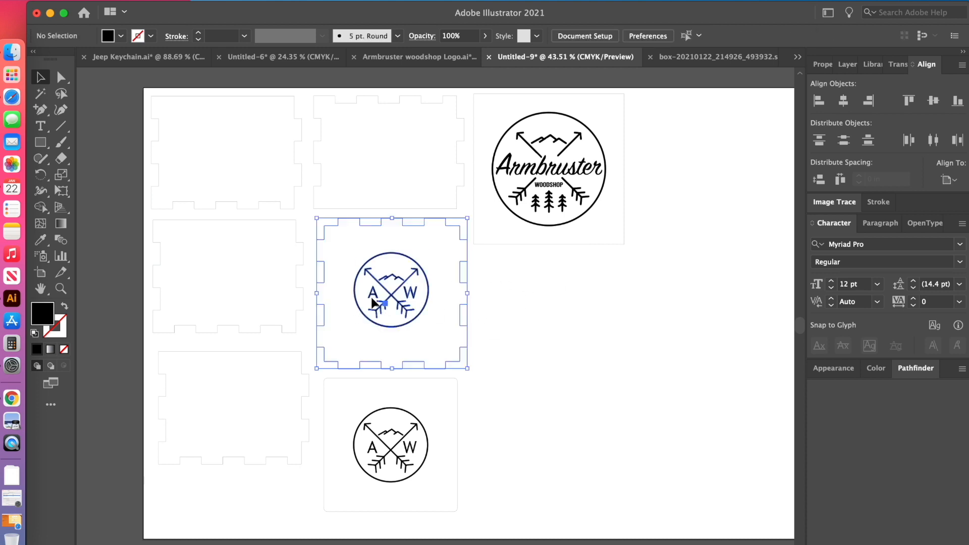
pyautogui.click(843, 100)
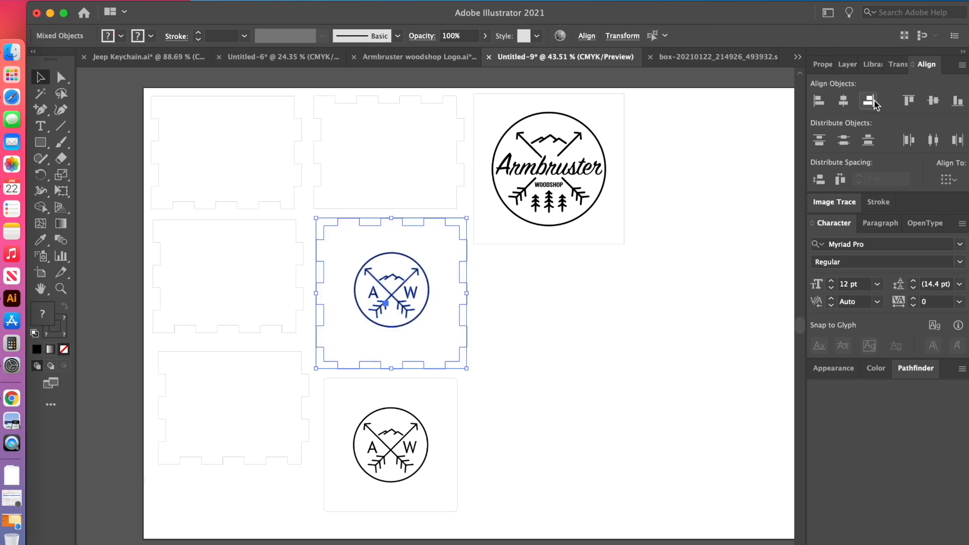
pyautogui.click(933, 101)
pyautogui.click(635, 370)
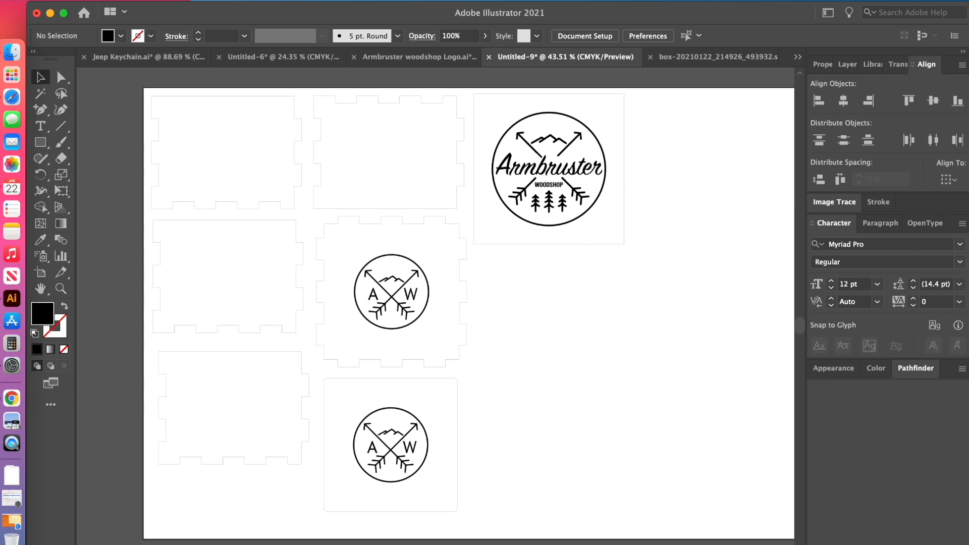
# Start exporting the box layout with SVG as the file format.
pyautogui.click(94, 1)
pyautogui.moveTo(132, 265)
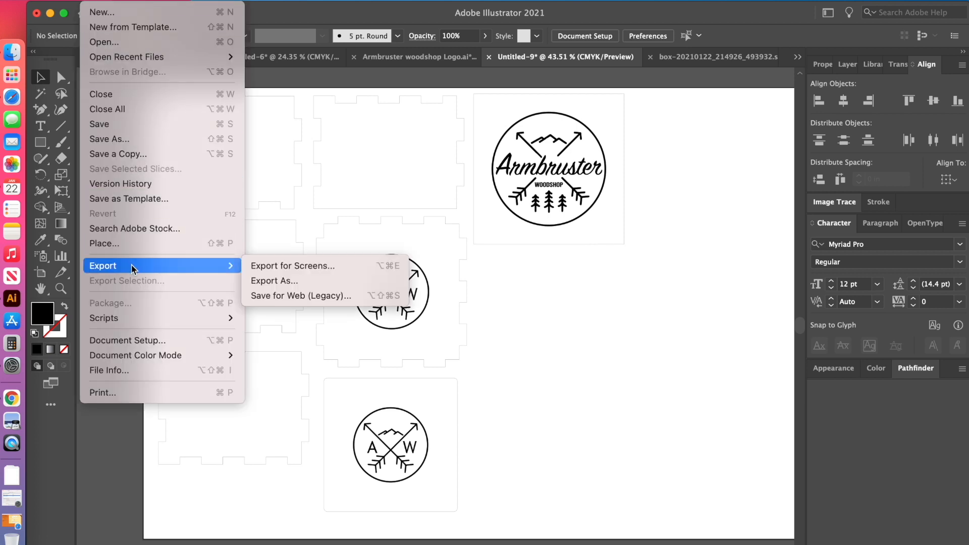
pyautogui.click(271, 281)
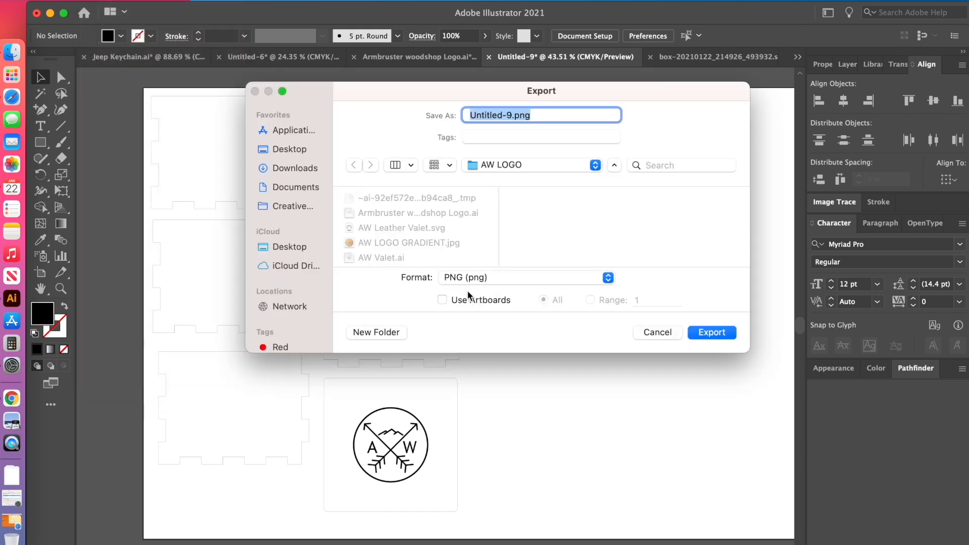
pyautogui.click(497, 277)
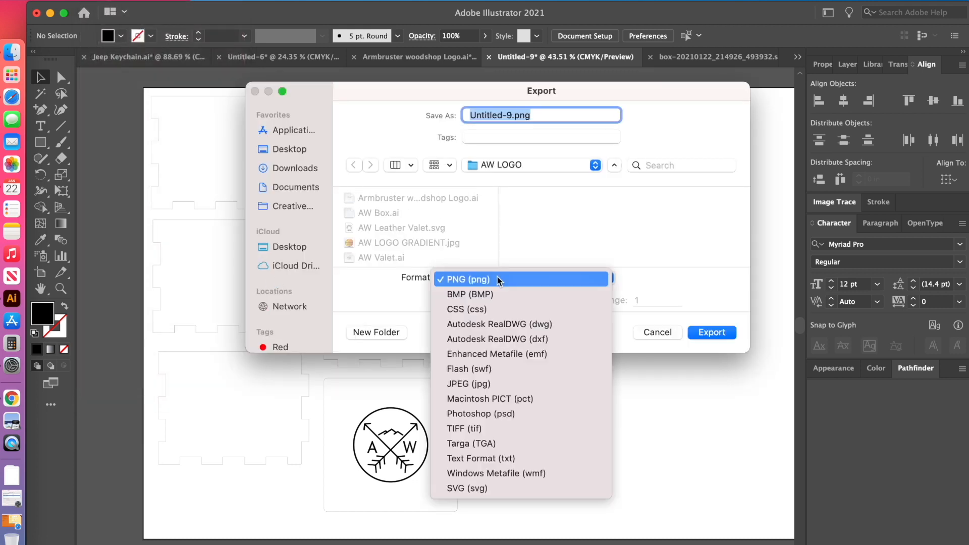
pyautogui.click(477, 492)
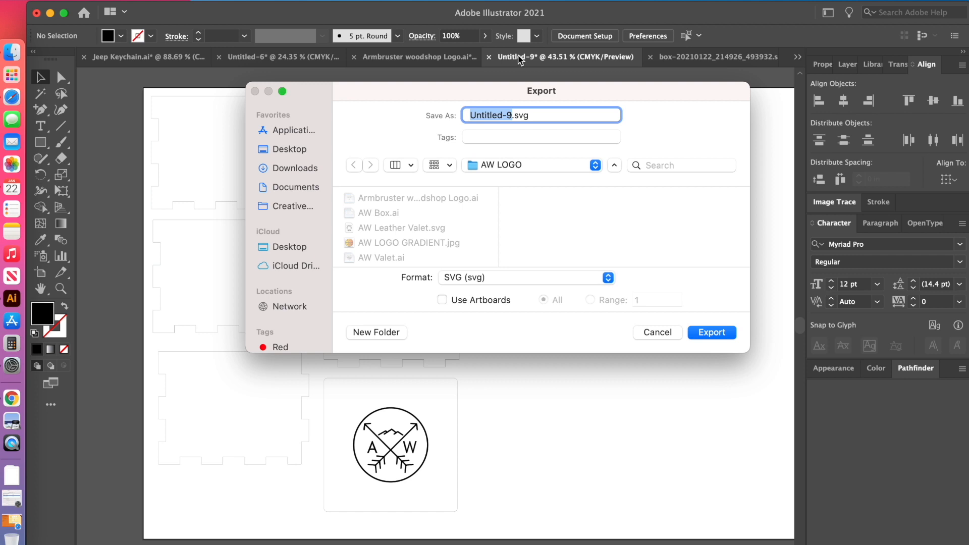
# Name the export file AW Box Example.
pyautogui.write('AW')
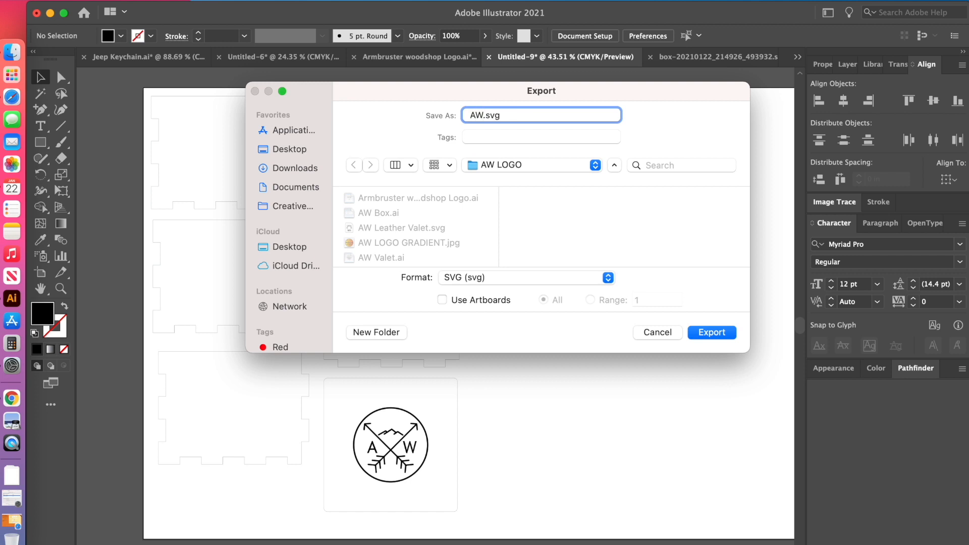
pyautogui.write(' BOx')
pyautogui.press('BackSpace')
pyautogui.press('BackSpace')
pyautogui.write('ox Example')
# Choose the Desktop as the destination folder and export the SVG file.
pyautogui.click(567, 164)
pyautogui.click(543, 182)
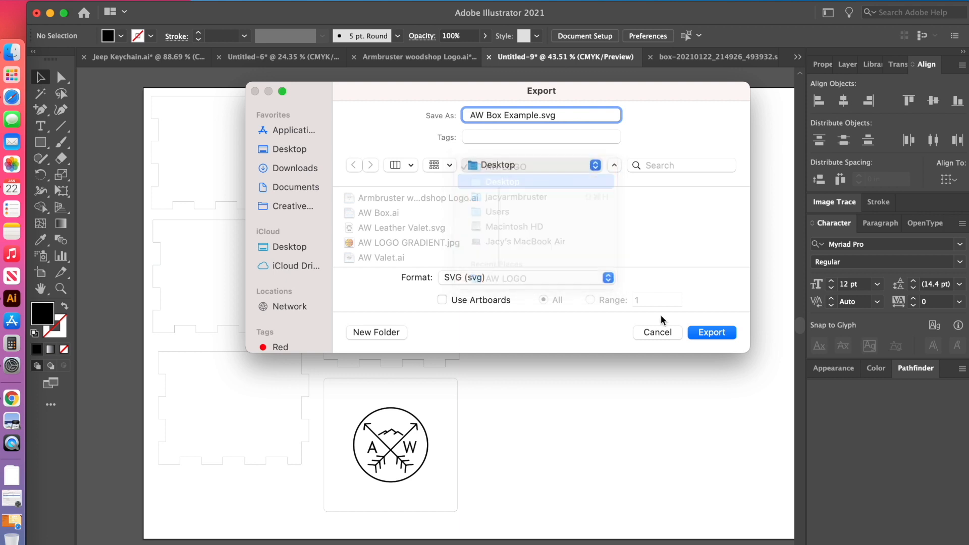
pyautogui.click(718, 334)
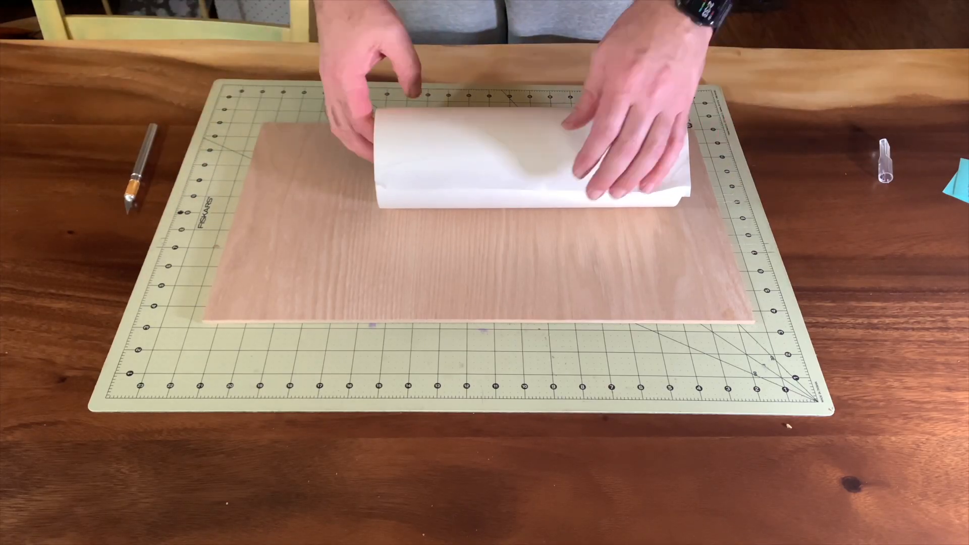